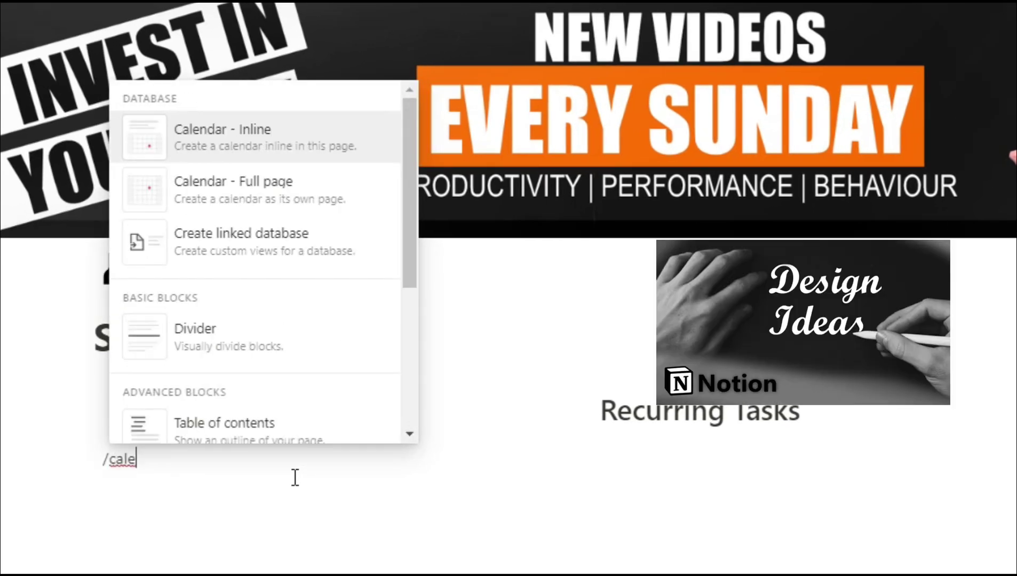
- Insert an inline calendar database and add an entry on Tuesday Apr 7
key("Return")
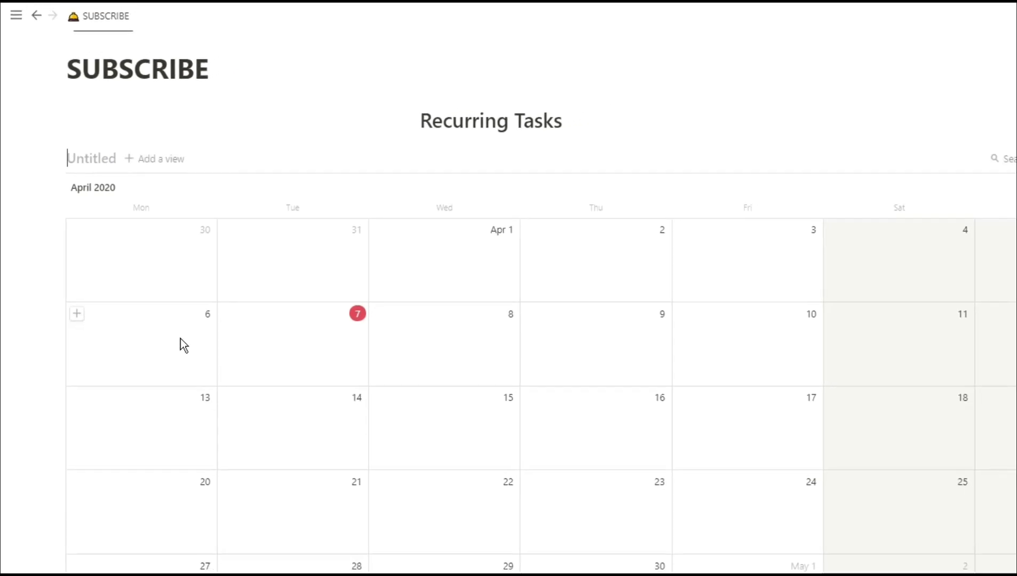
mouse_move(254, 335)
left_click(221, 311)
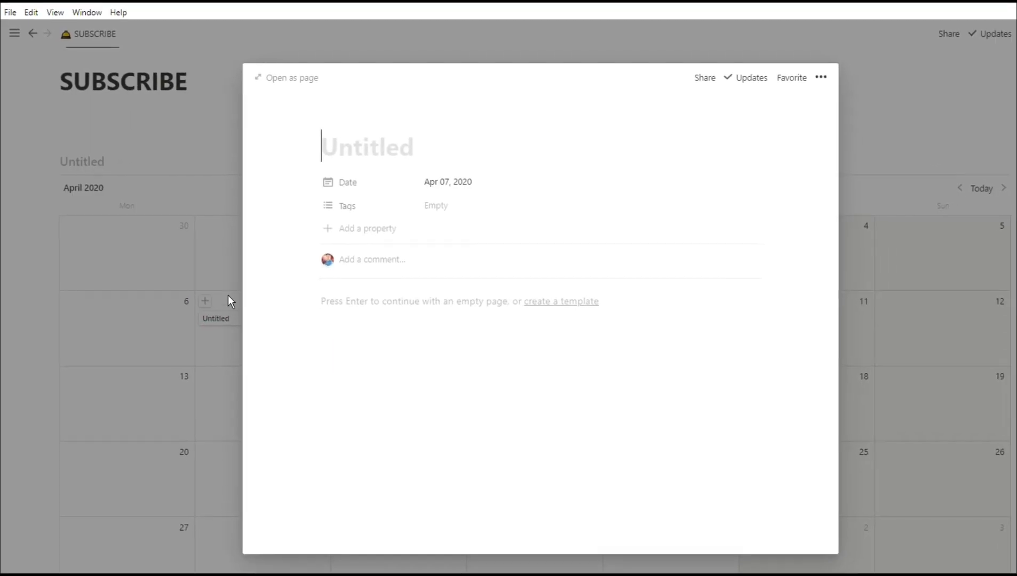
- Turn the Tags property into a checkbox named Exercise
left_click(336, 207)
mouse_move(347, 271)
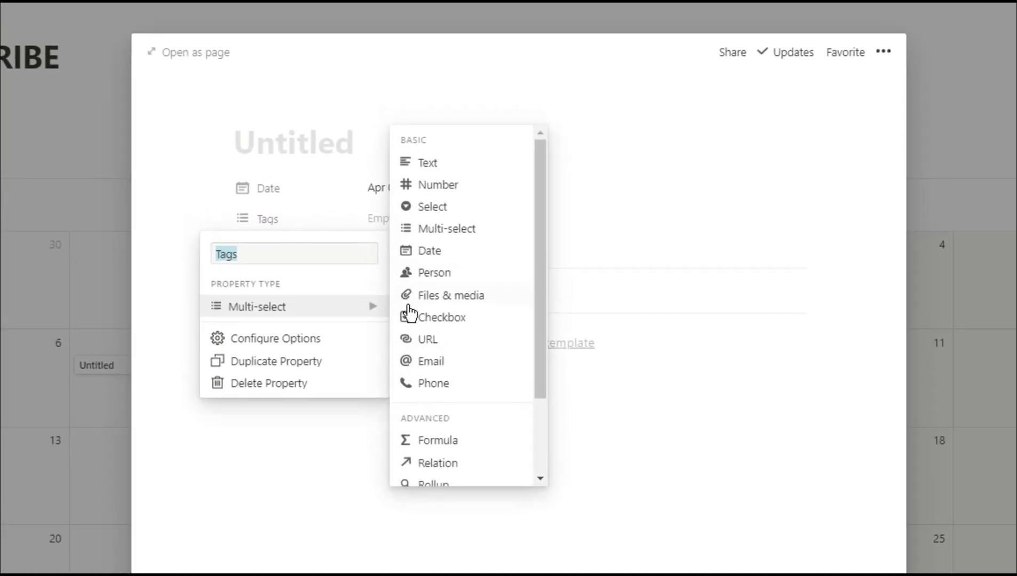
left_click(458, 285)
left_click(261, 231)
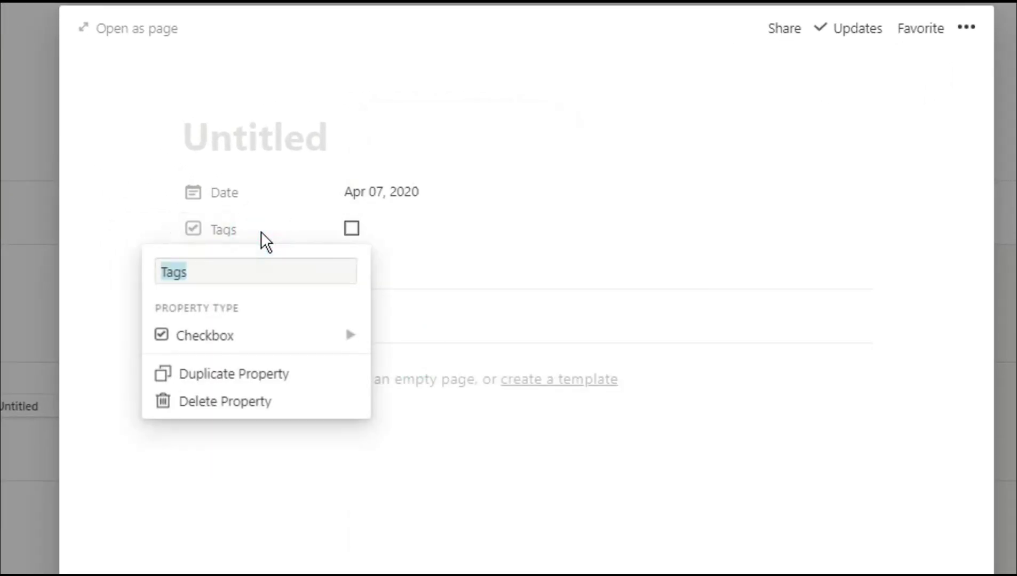
type("Exercise")
key("Return")
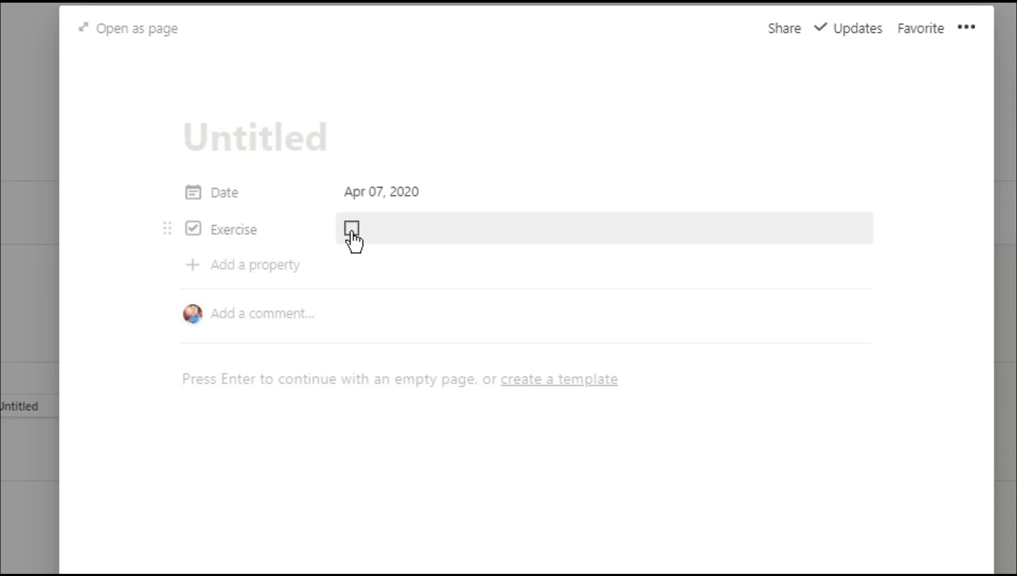
- Add untitled calendar entries on Apr 6 and Apr 9–12
key("Escape")
left_click(64, 293)
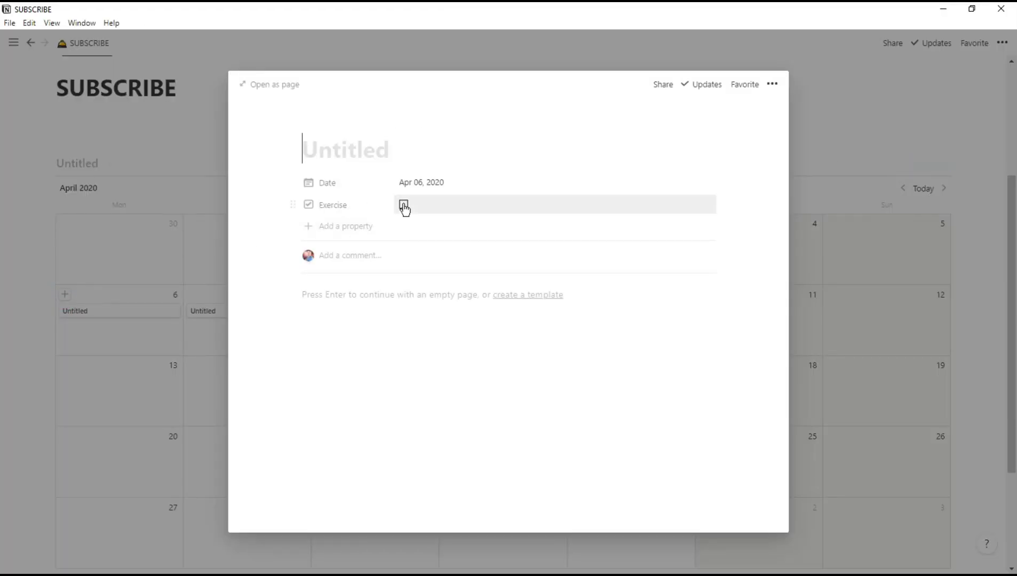
key("Escape")
left_click(320, 295)
key("Escape")
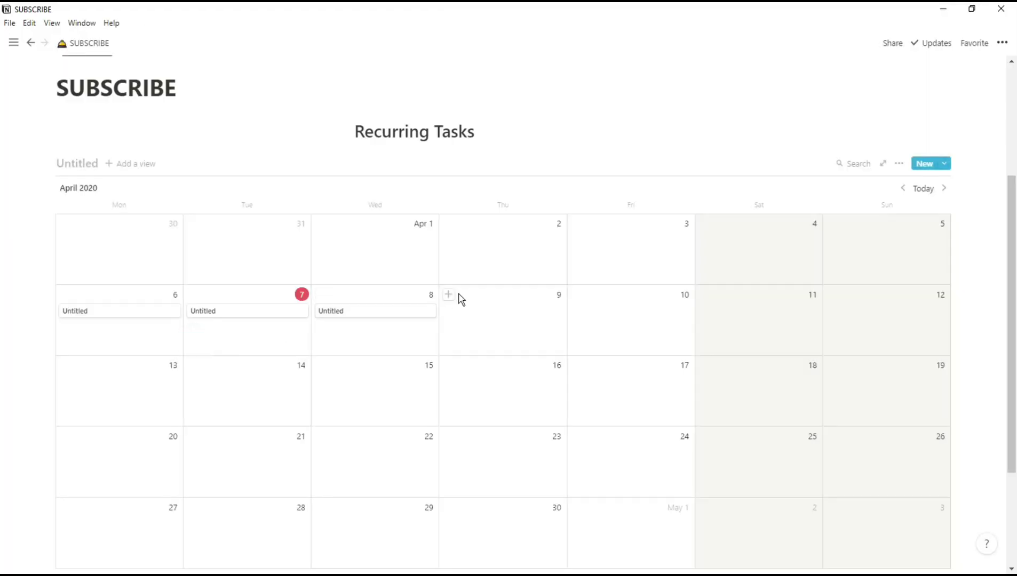
left_click(447, 294)
key("Escape")
left_click(576, 294)
key("Escape")
left_click(704, 294)
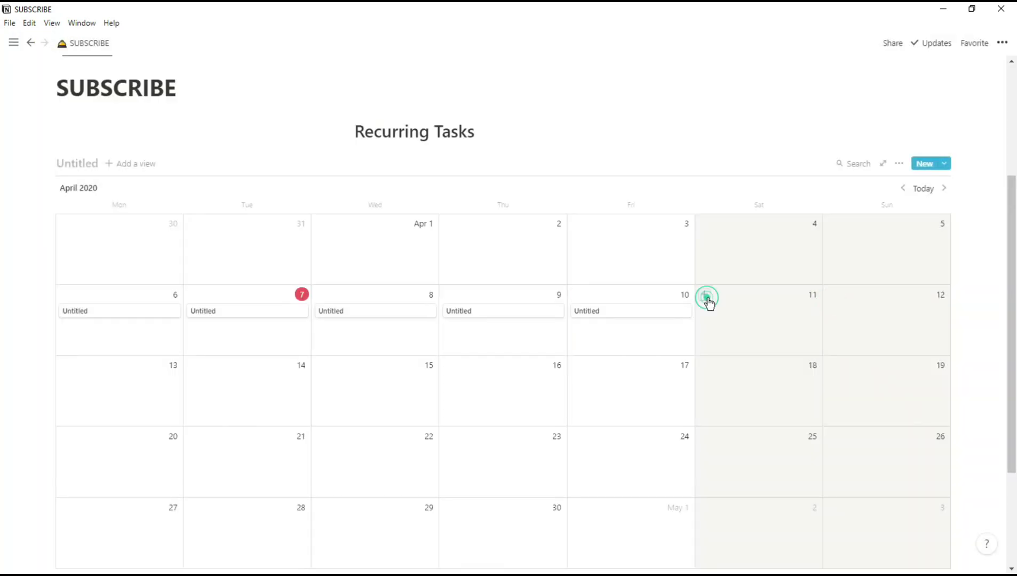
left_click(861, 318)
left_click(832, 294)
left_click(876, 320)
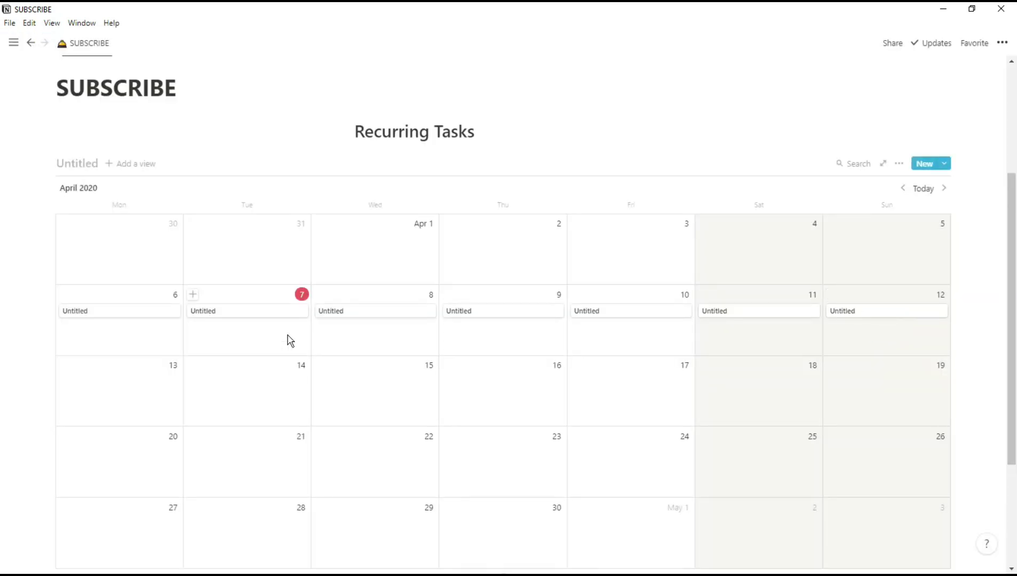
- On the Apr 7 entry, add a new formula property named Weekly
left_click(268, 318)
left_click(336, 230)
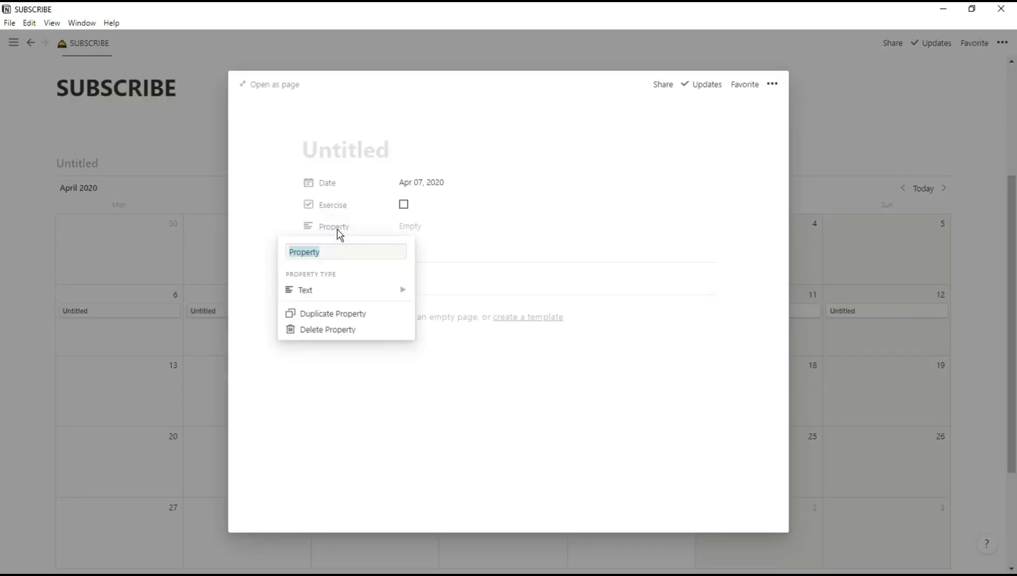
mouse_move(335, 293)
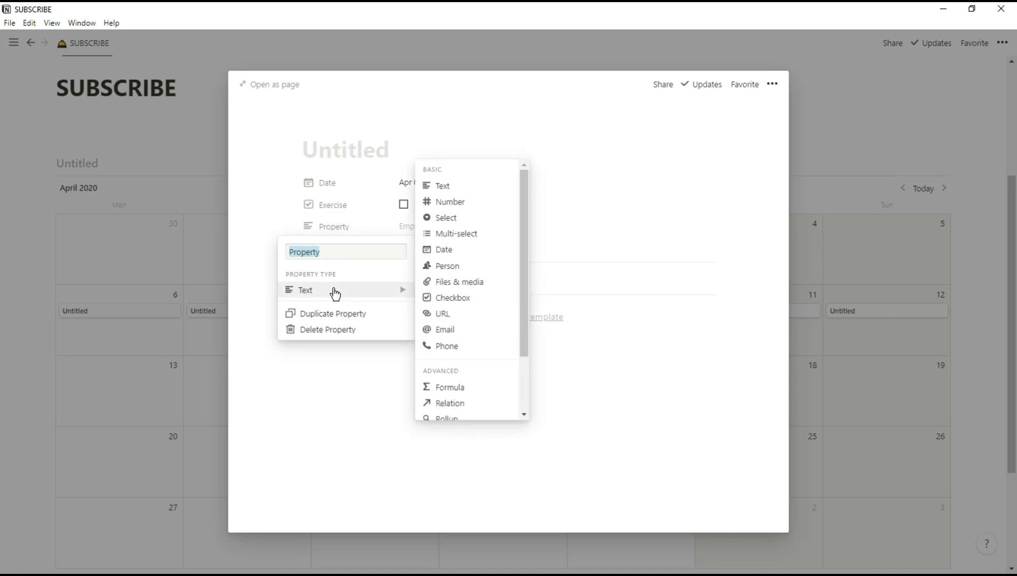
left_click(460, 390)
left_click(339, 231)
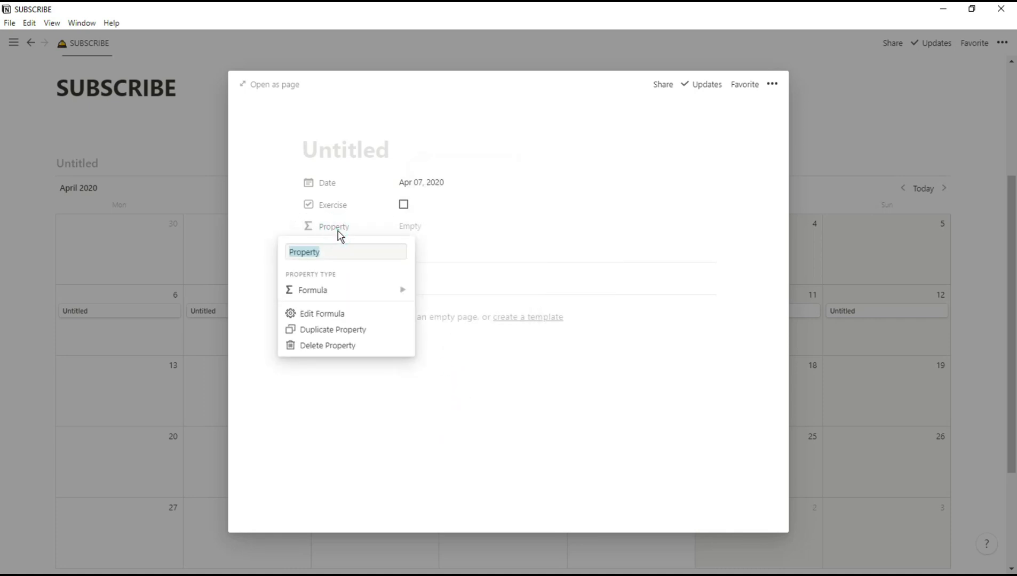
type("Weekly")
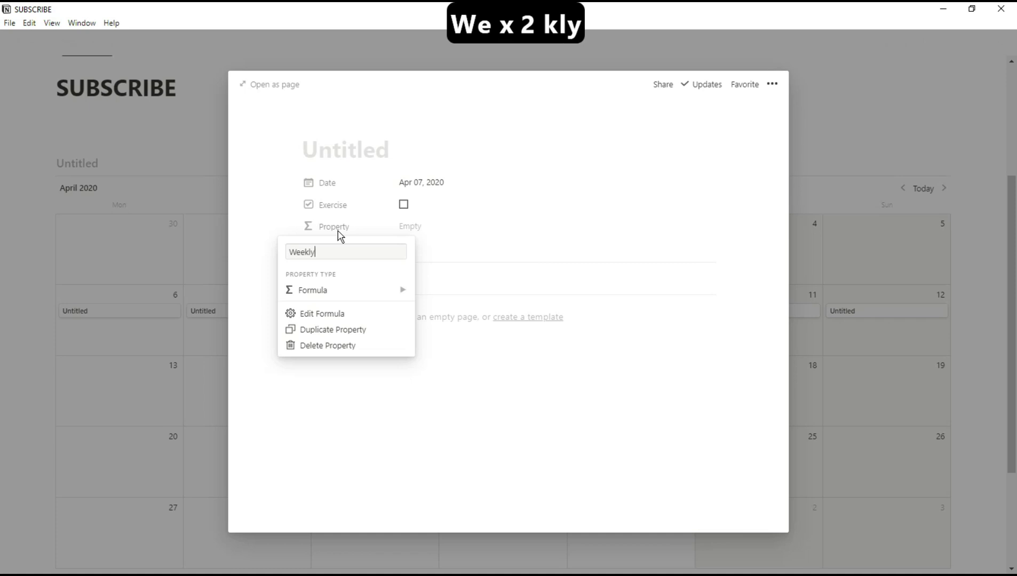
key("Return")
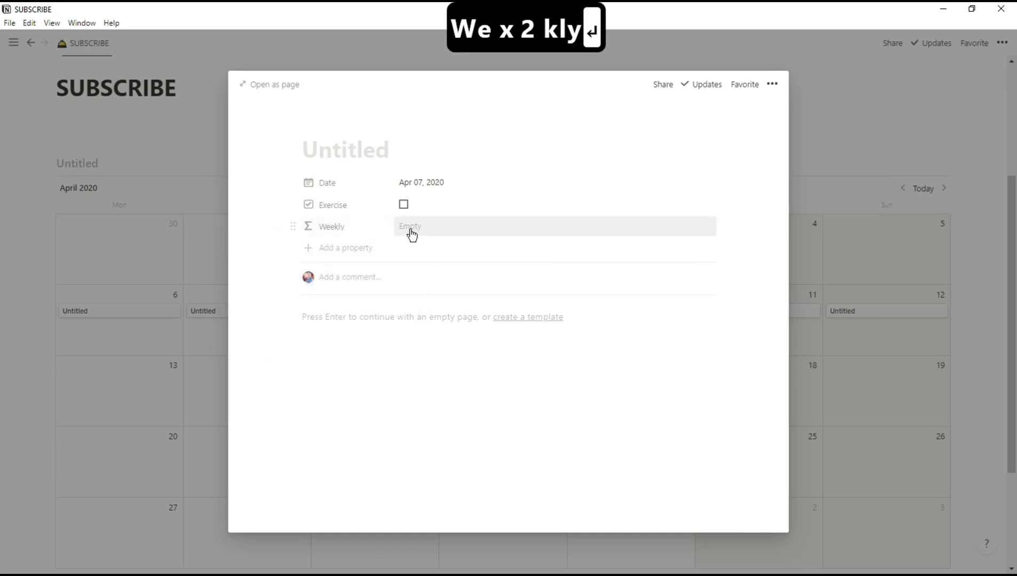
- Enter the Weekly formula day(prop("Date")) == 1 and accept it
left_click(410, 229)
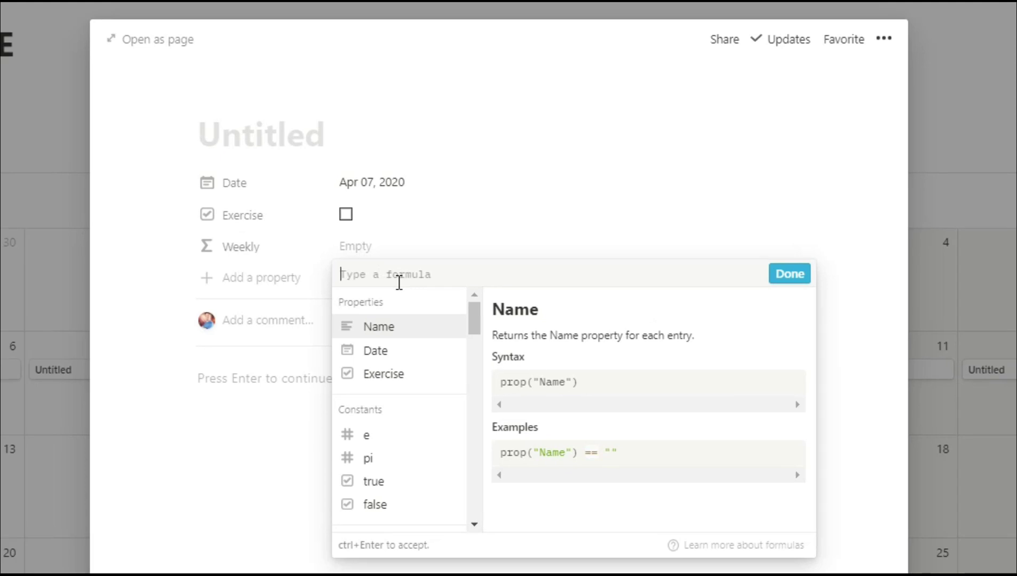
type("day")
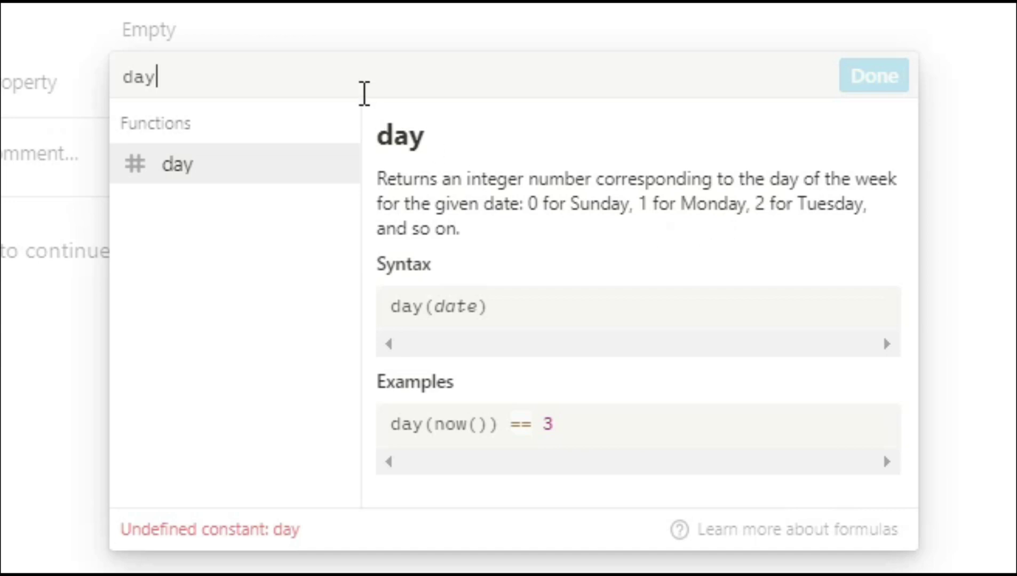
type("(")
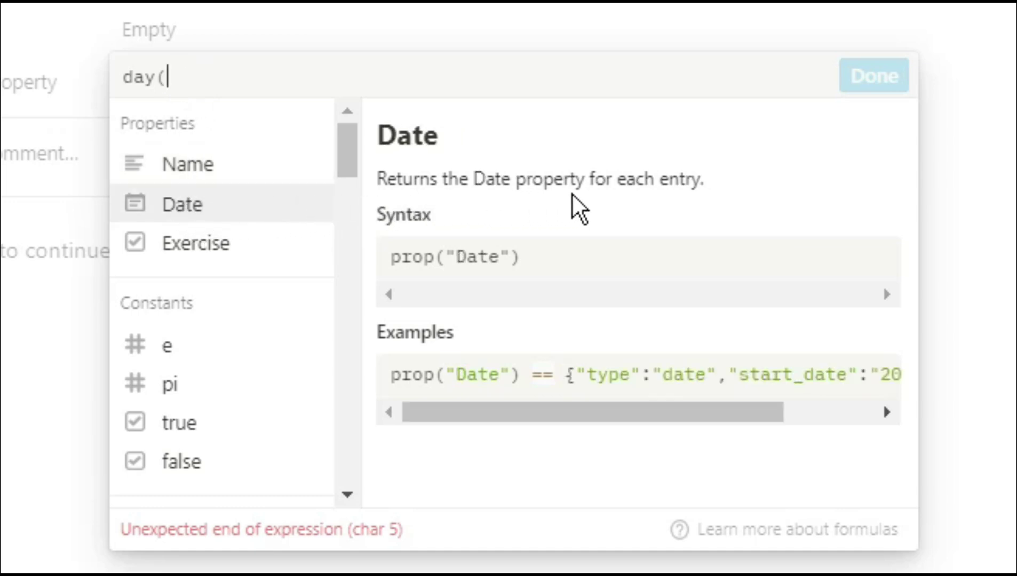
mouse_move(561, 411)
left_mouse_down()
mouse_move(662, 417)
mouse_move(555, 422)
left_mouse_up()
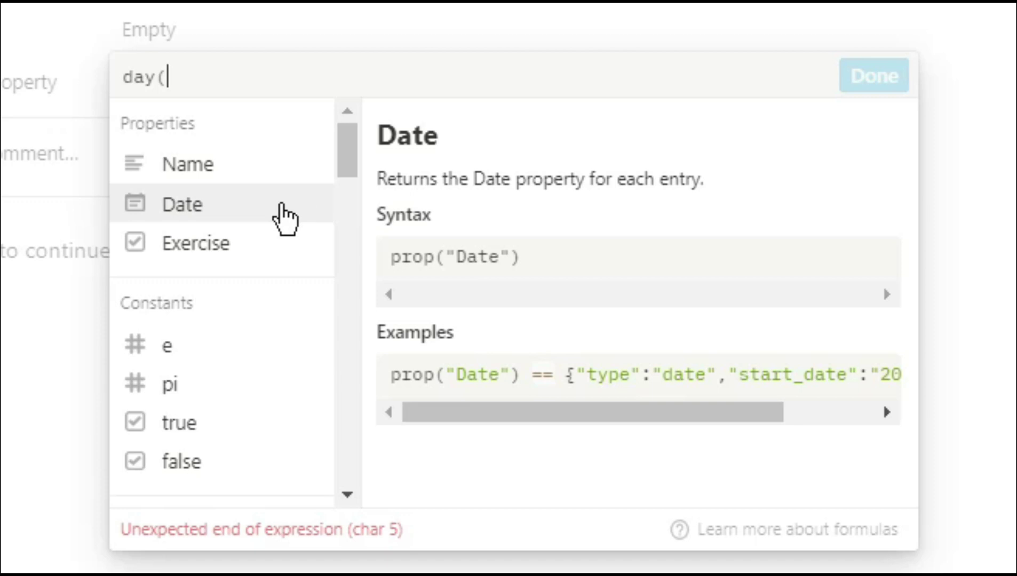
left_click(200, 223)
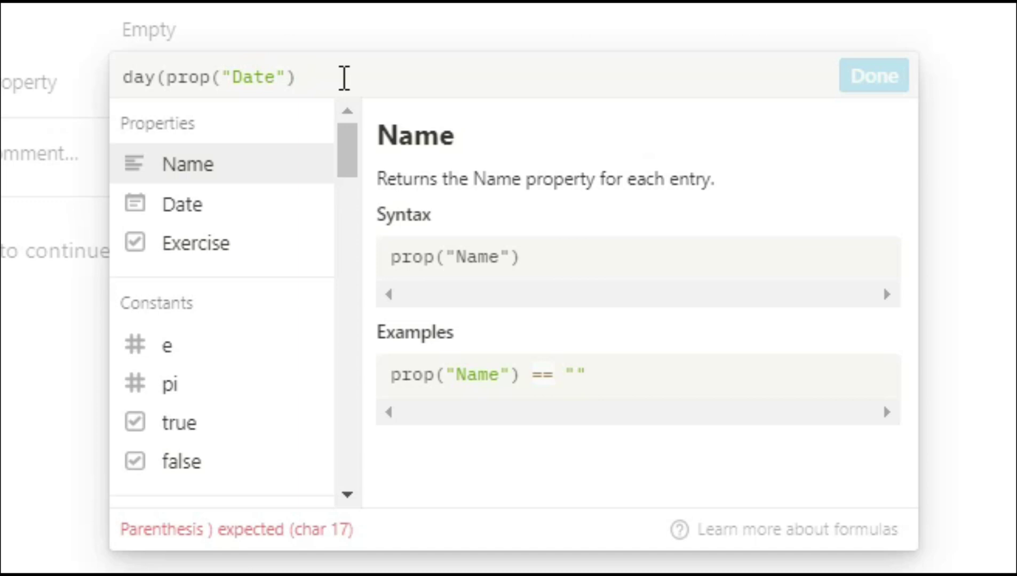
type(")")
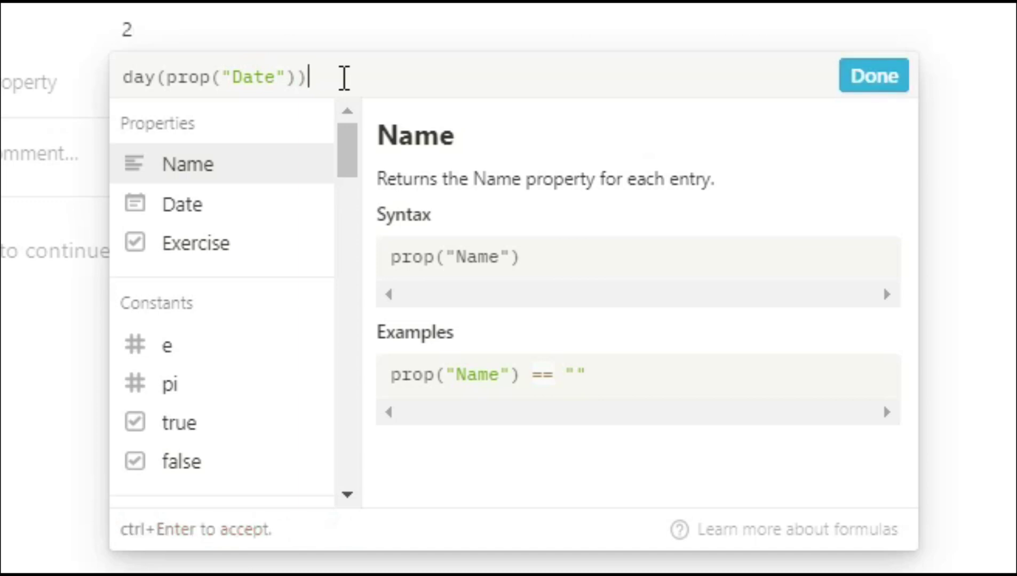
type(" ==")
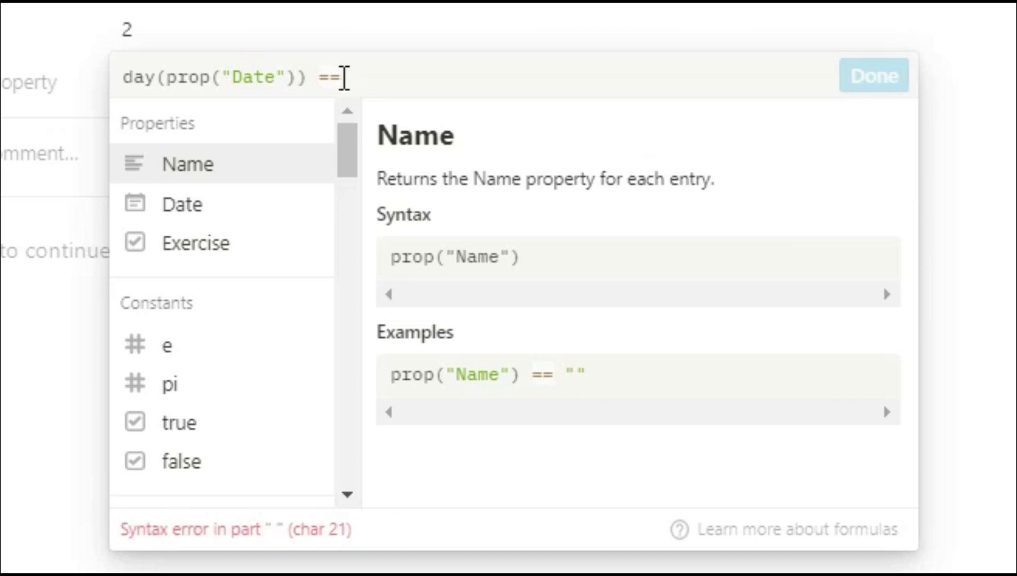
type(" 1")
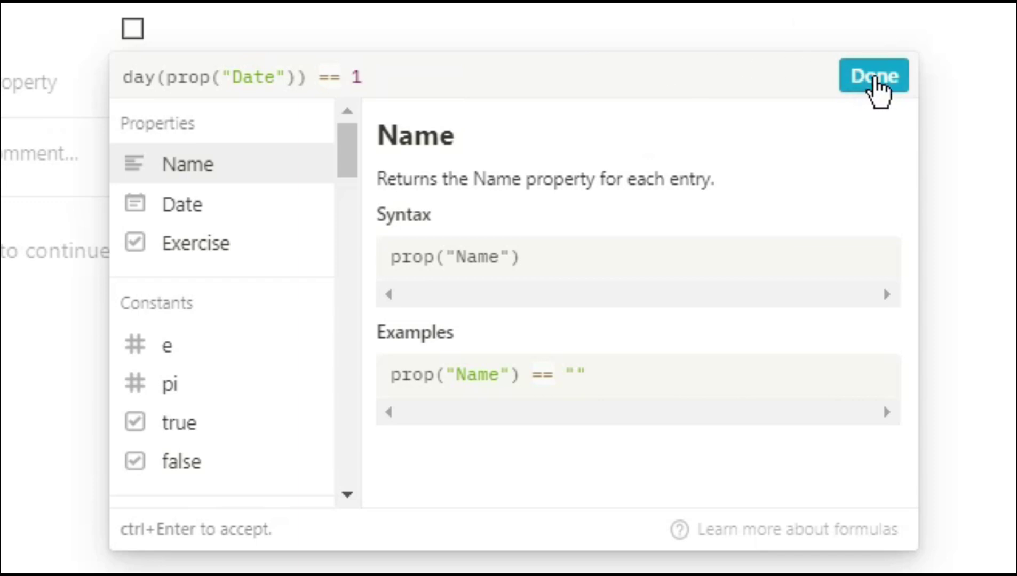
left_click(874, 77)
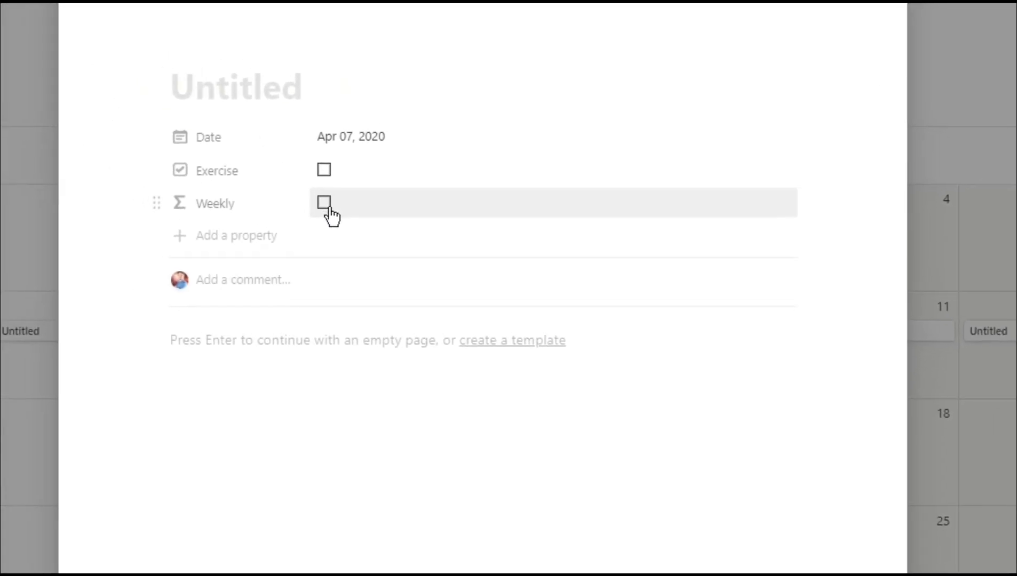
- Make the calendar cards display the Weekly property through the view's Properties list
left_click(99, 388)
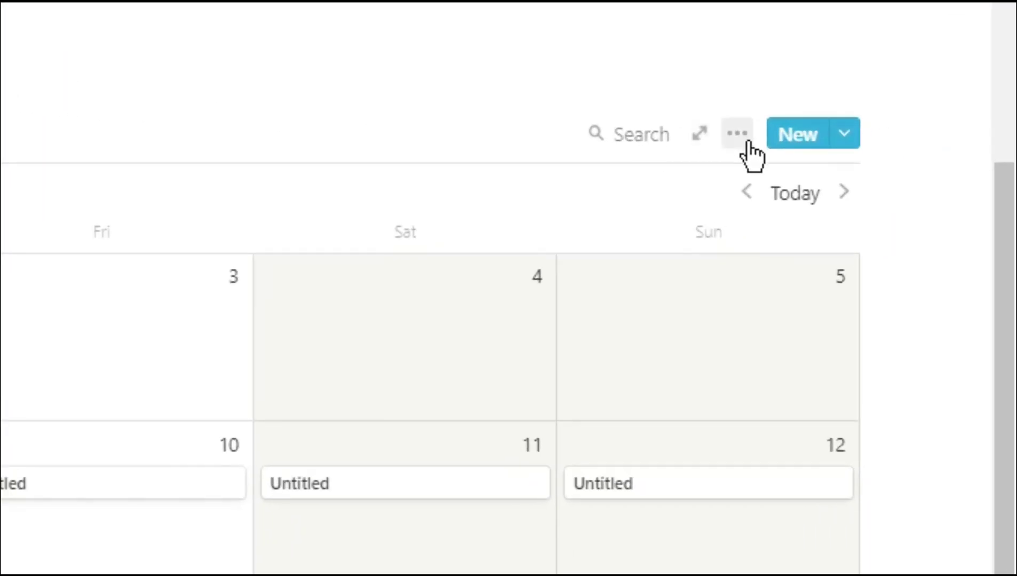
left_click(748, 143)
left_click(795, 351)
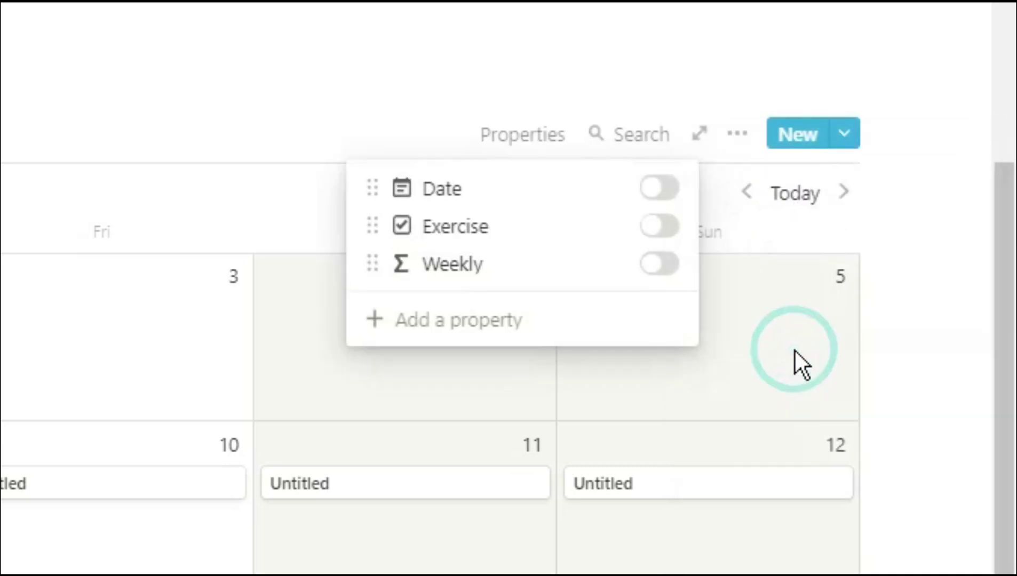
left_click(670, 266)
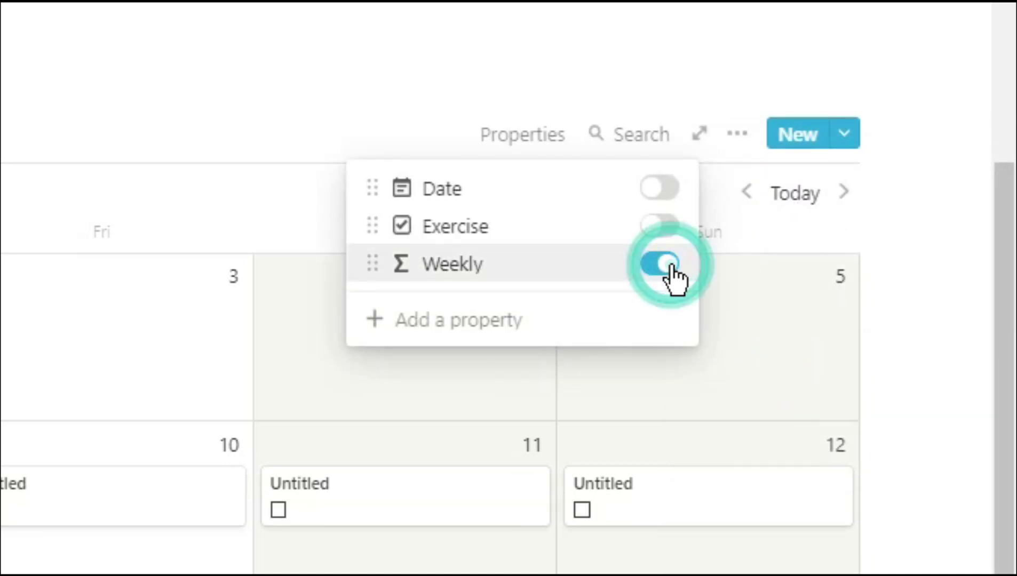
left_click(300, 397)
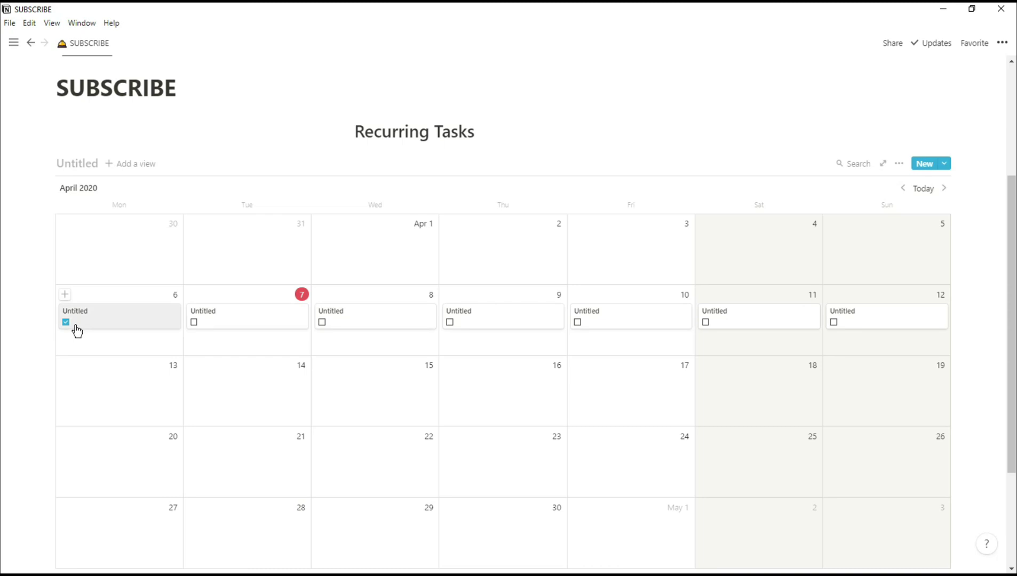
- On the Apr 7 entry, add a formula property named Monthly
left_click(240, 331)
left_click(320, 247)
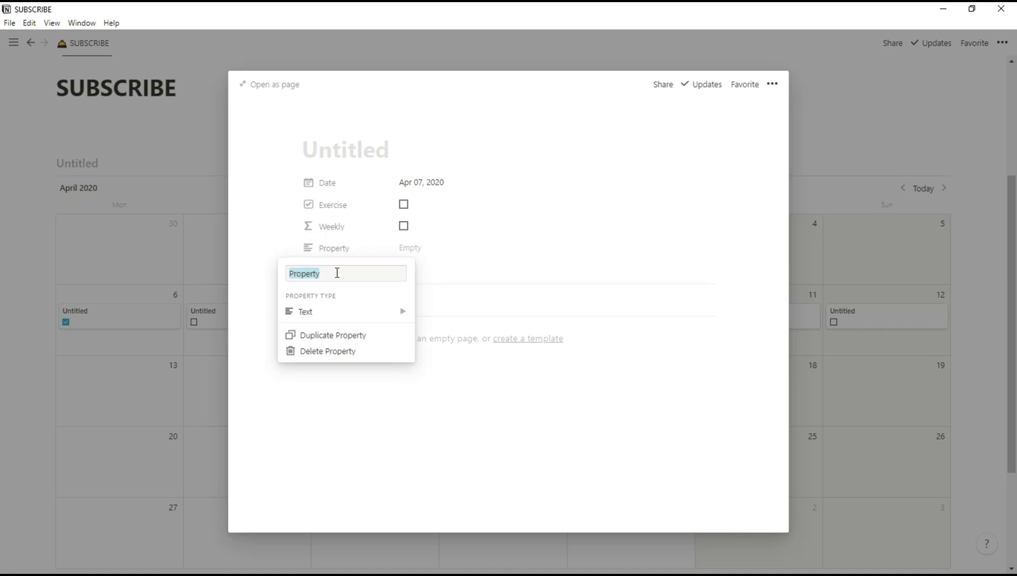
type("Monthly")
left_click(352, 312)
- Enter the Monthly formula date(prop("Date")) == 7 and return to the calendar
left_click(447, 404)
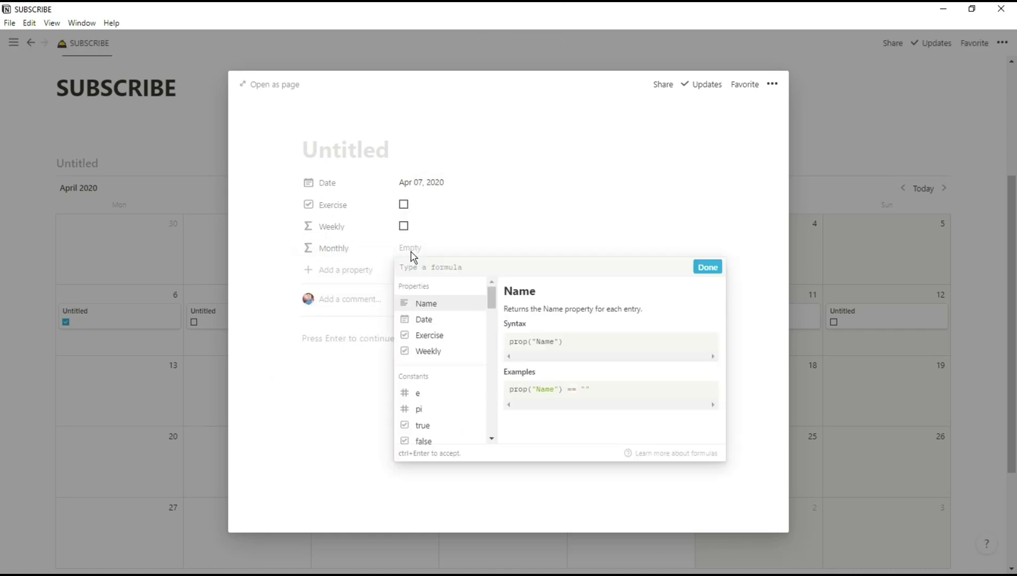
type("date")
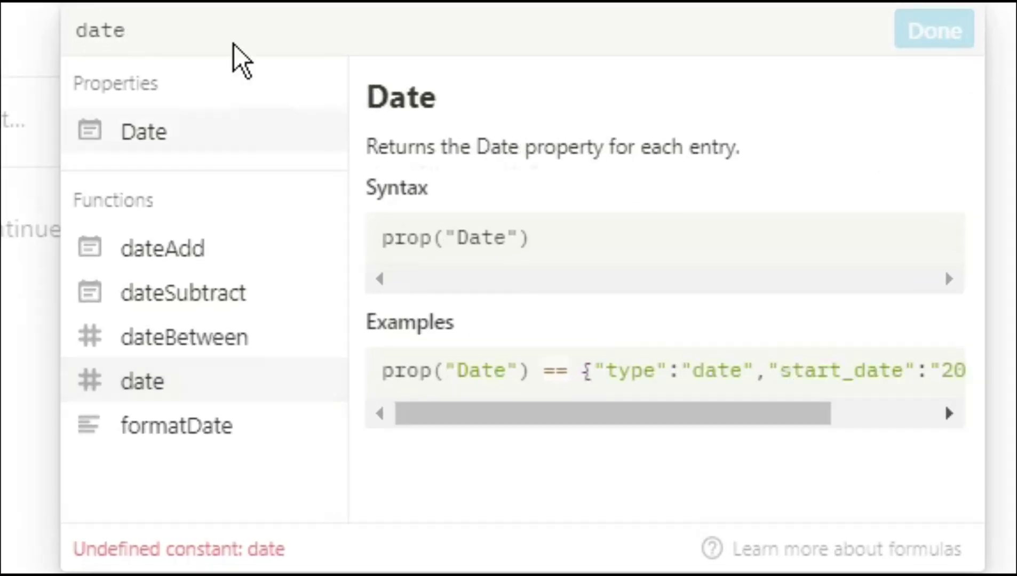
type("(")
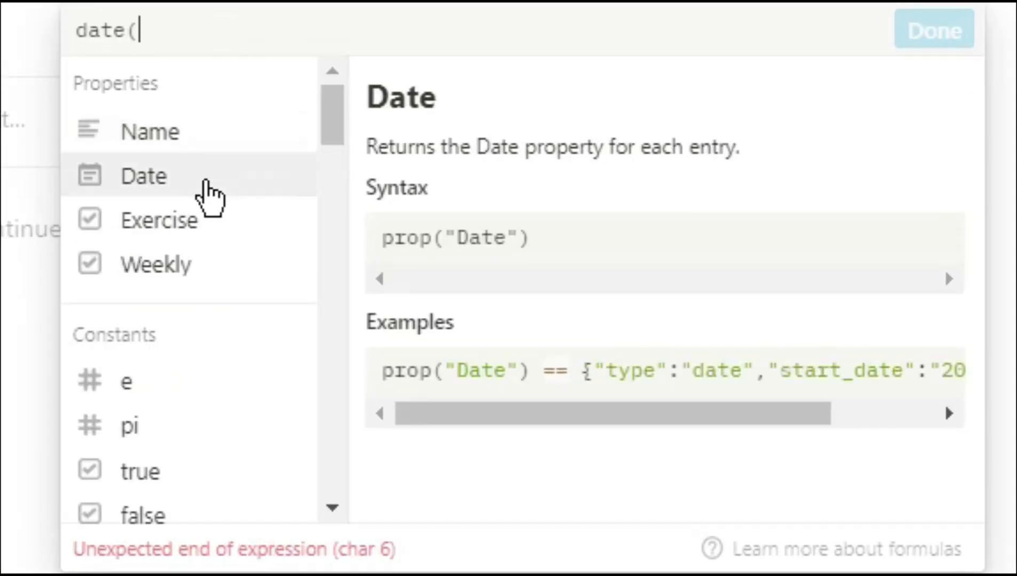
left_click(210, 195)
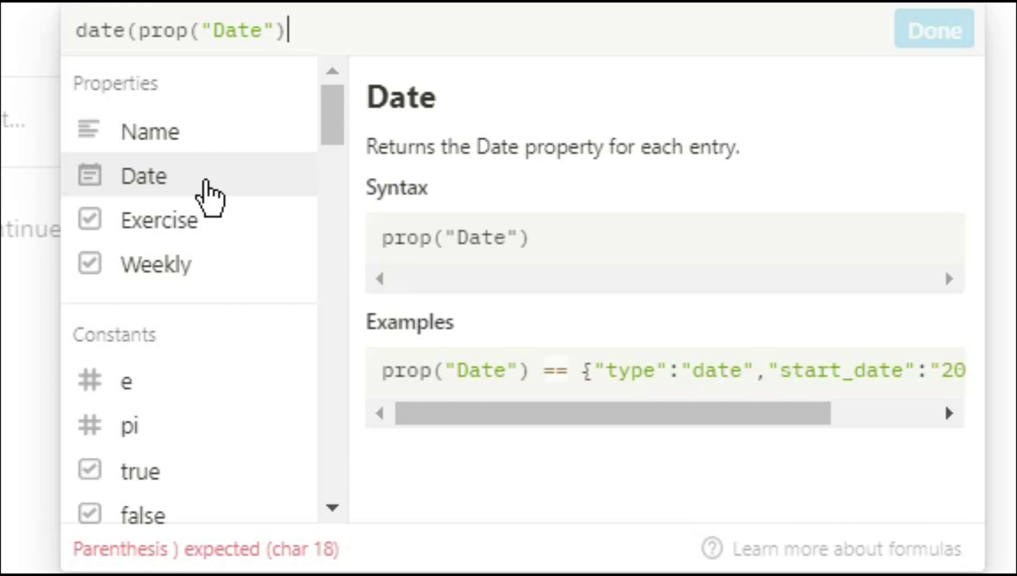
type(") == ")
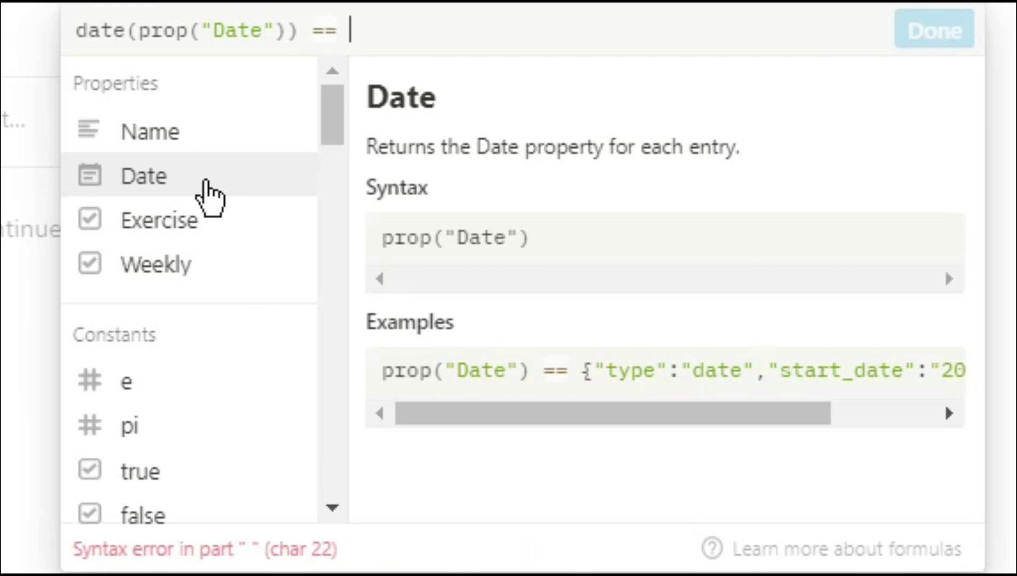
type("7")
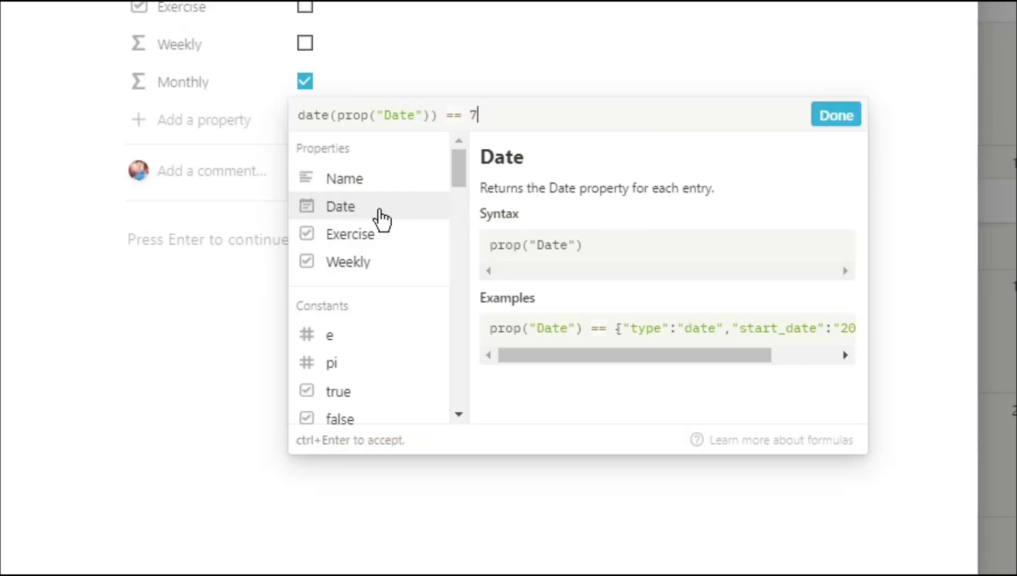
left_click(830, 128)
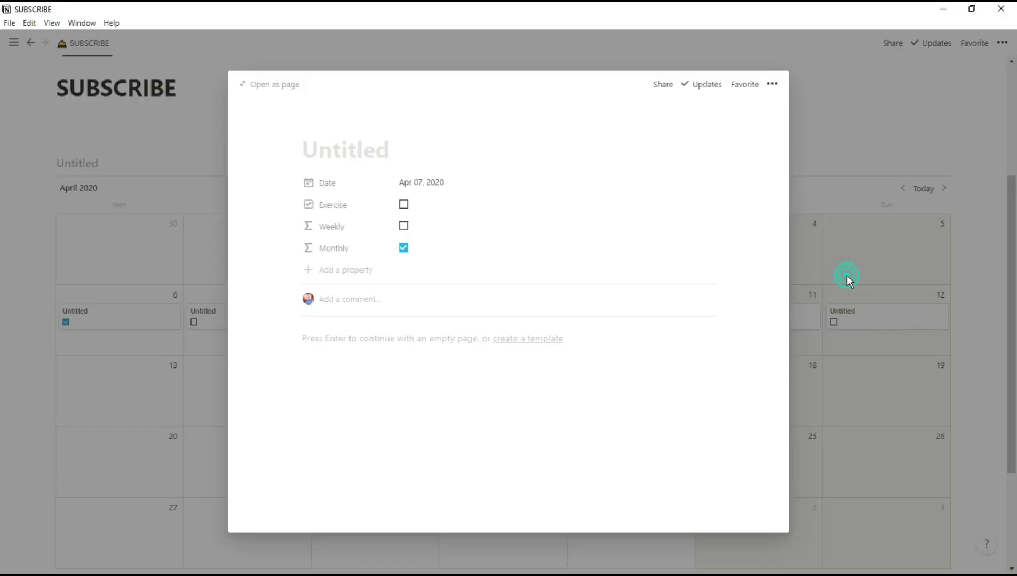
left_click(846, 276)
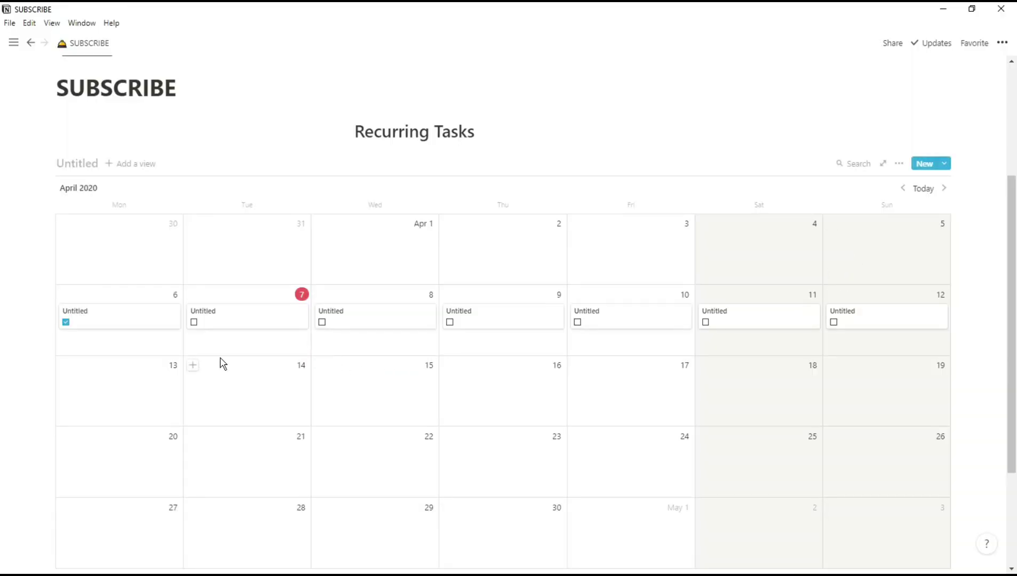
- Turn on the Monthly property in the calendar view's card properties
left_click(898, 166)
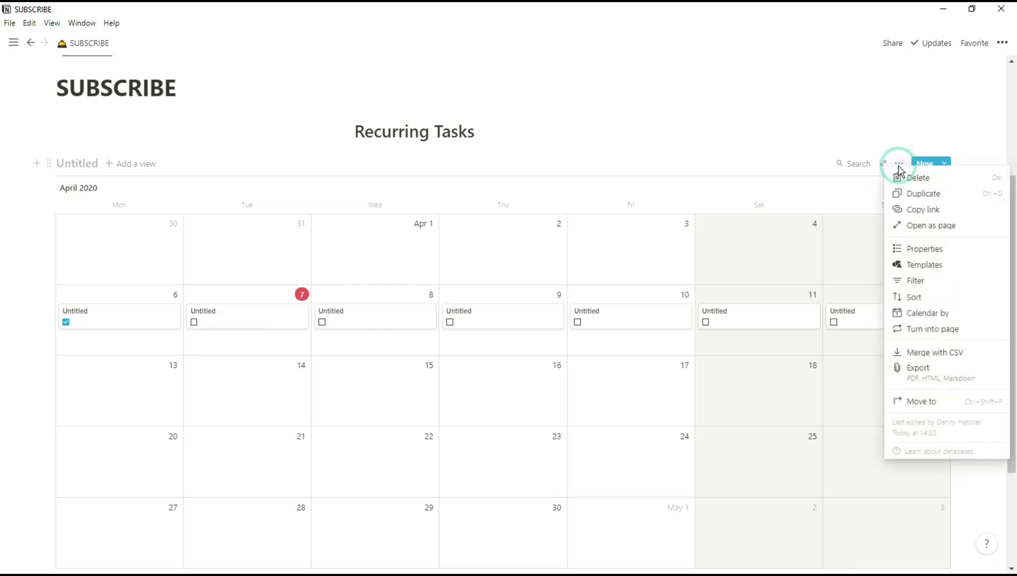
left_click(927, 251)
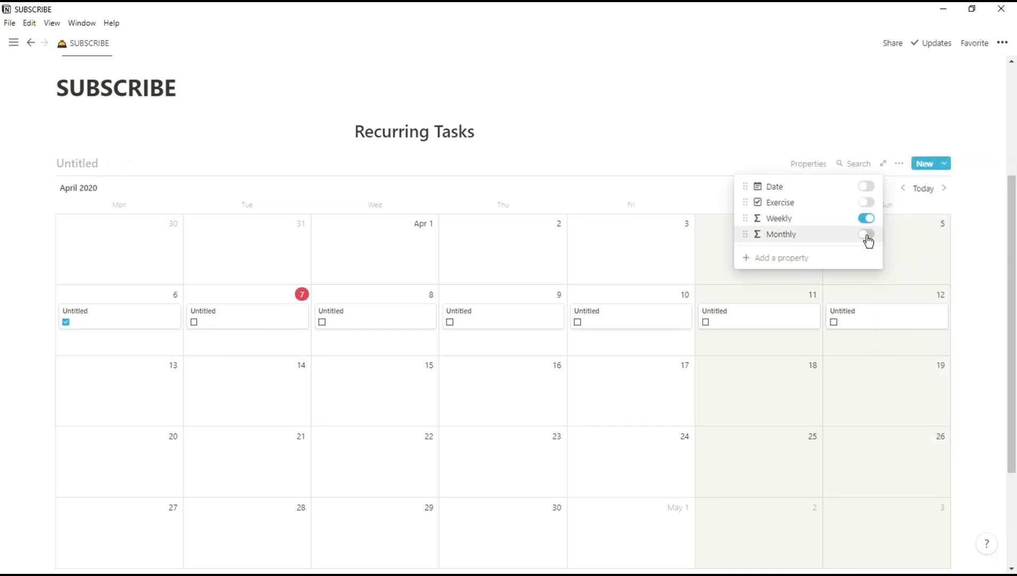
left_click(866, 235)
left_click(579, 259)
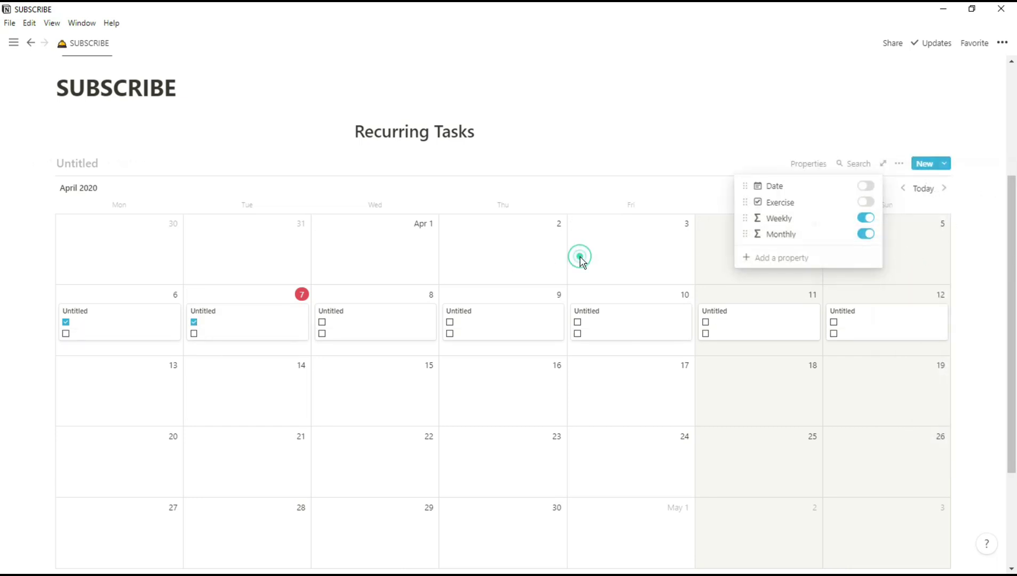
- Open and close the Apr 7 and Apr 6 tasks to verify the checkboxes
left_click(217, 334)
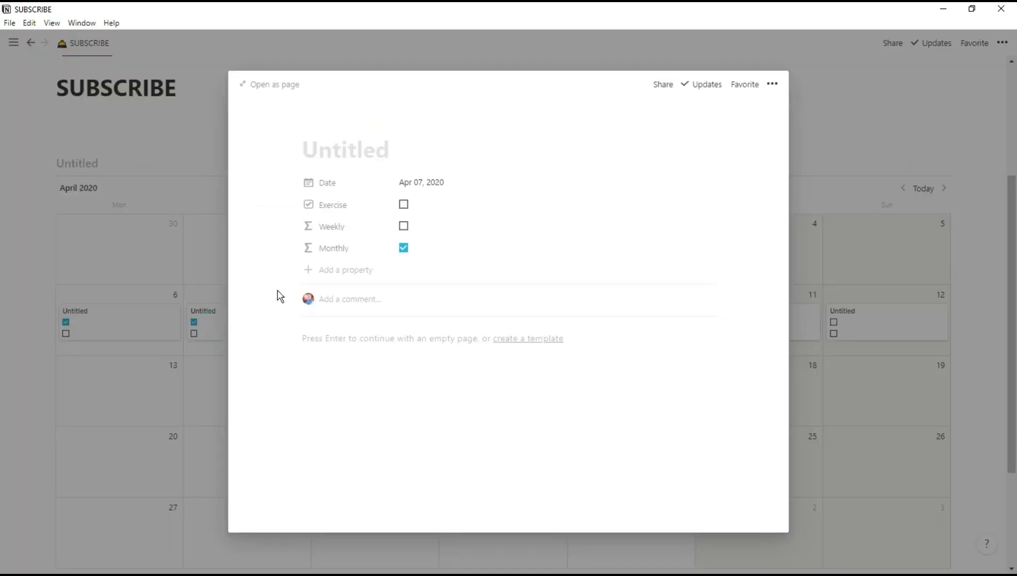
left_click(202, 262)
left_click(128, 321)
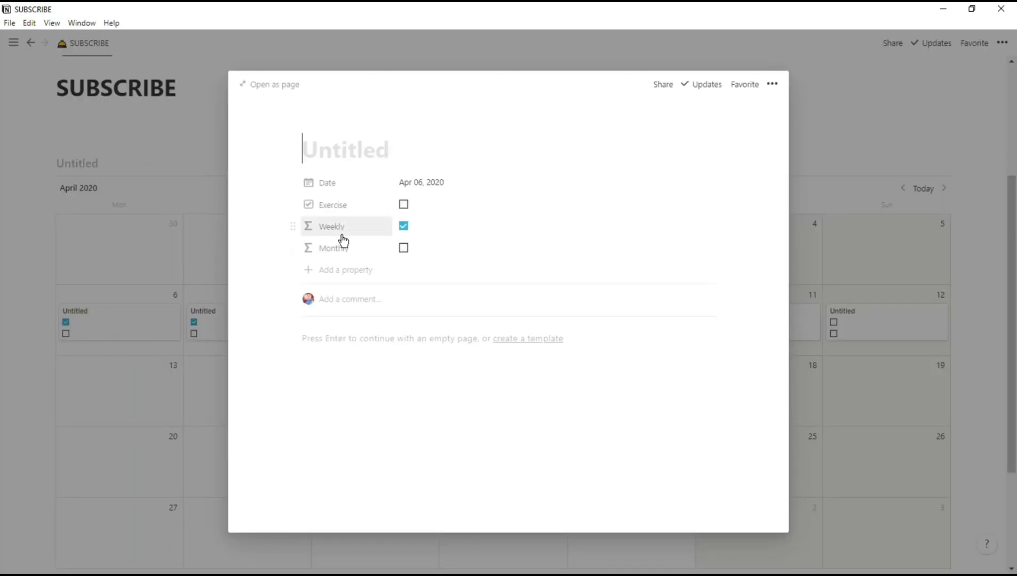
left_click(207, 297)
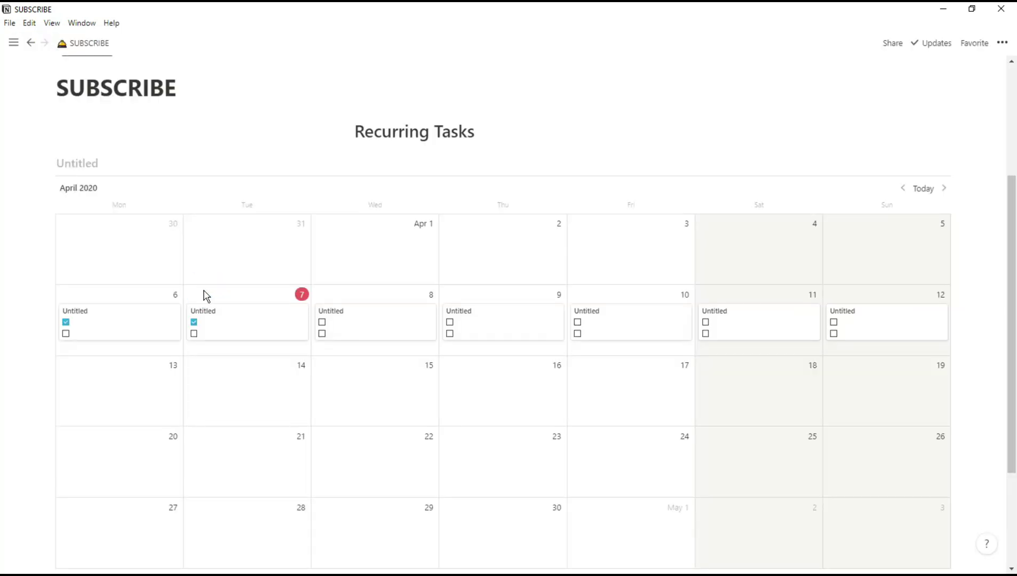
- On the Apr 7 task, create a Weekly formula if(day(prop("Date")) == 1, "yes", "no")
left_click(224, 335)
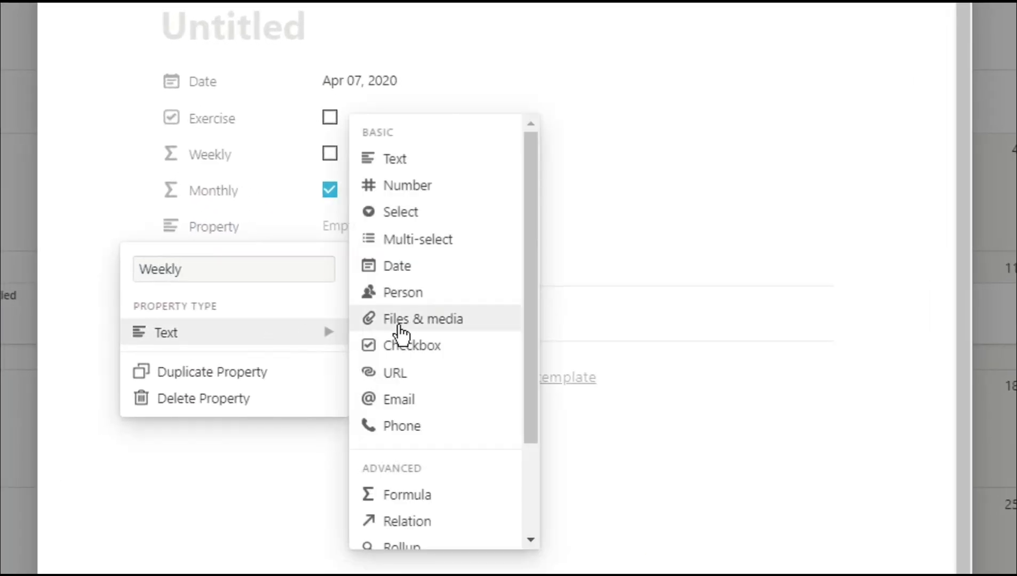
left_click(419, 498)
left_click(344, 230)
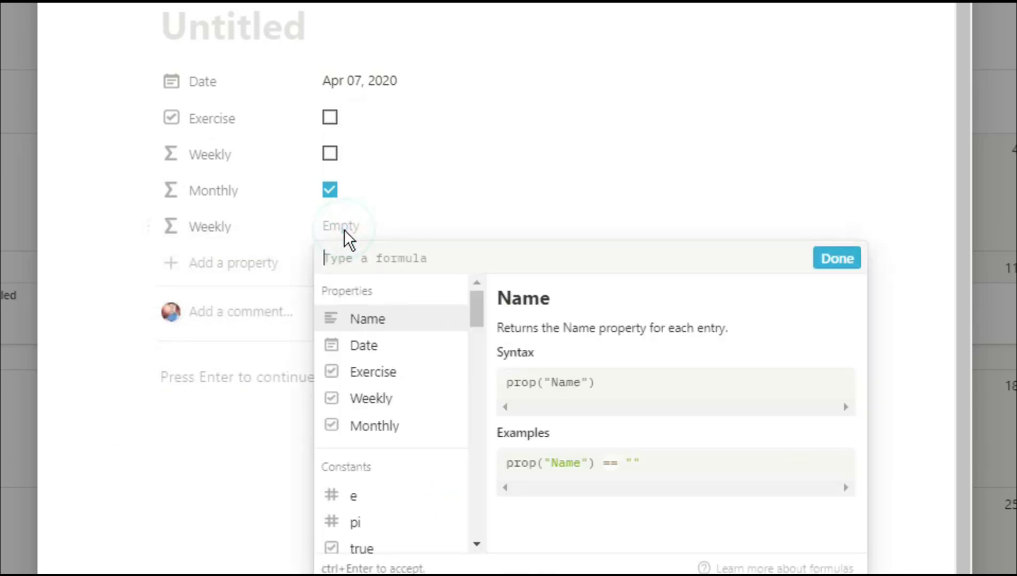
type("if(")
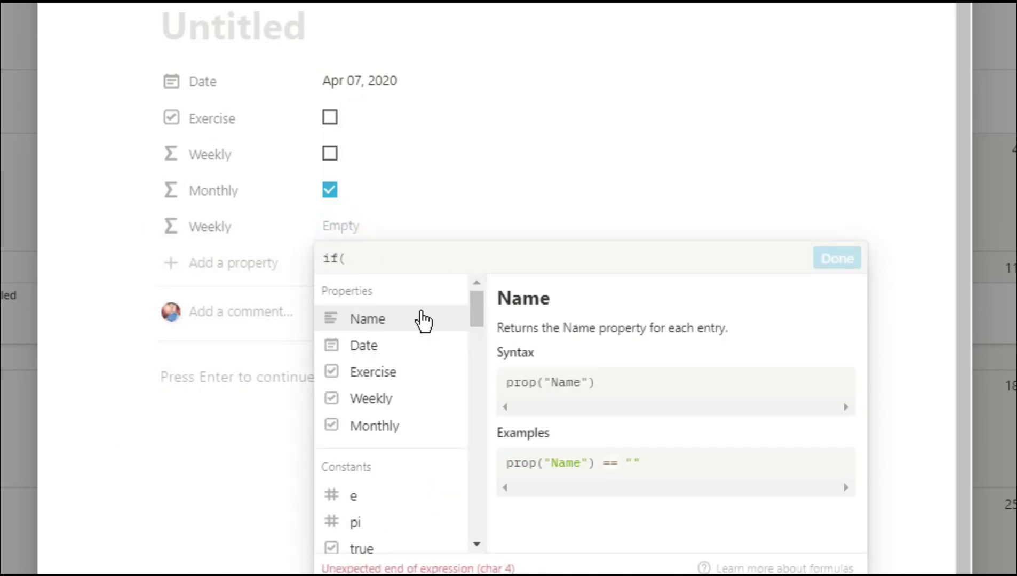
key("BackSpace")
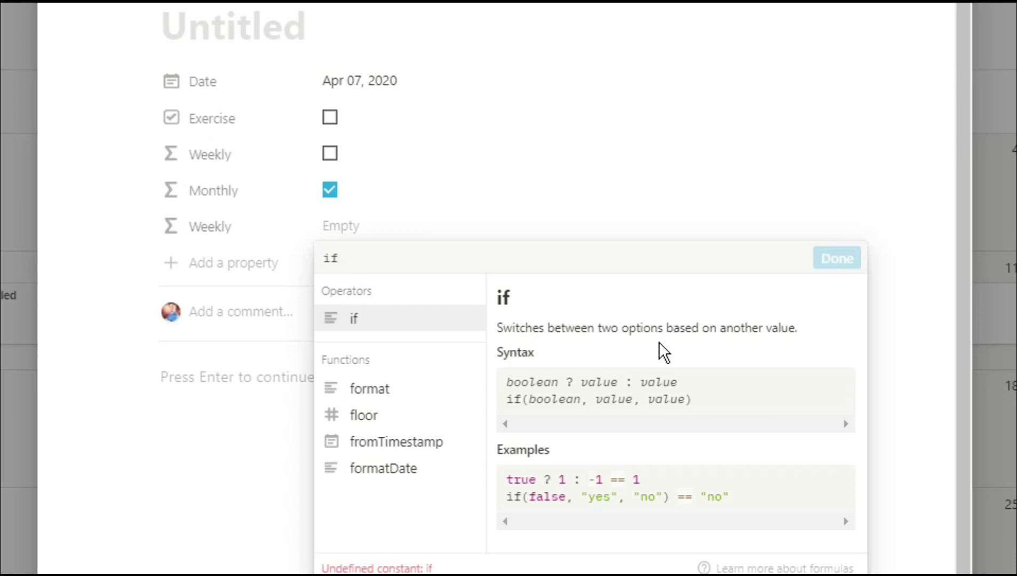
type("(")
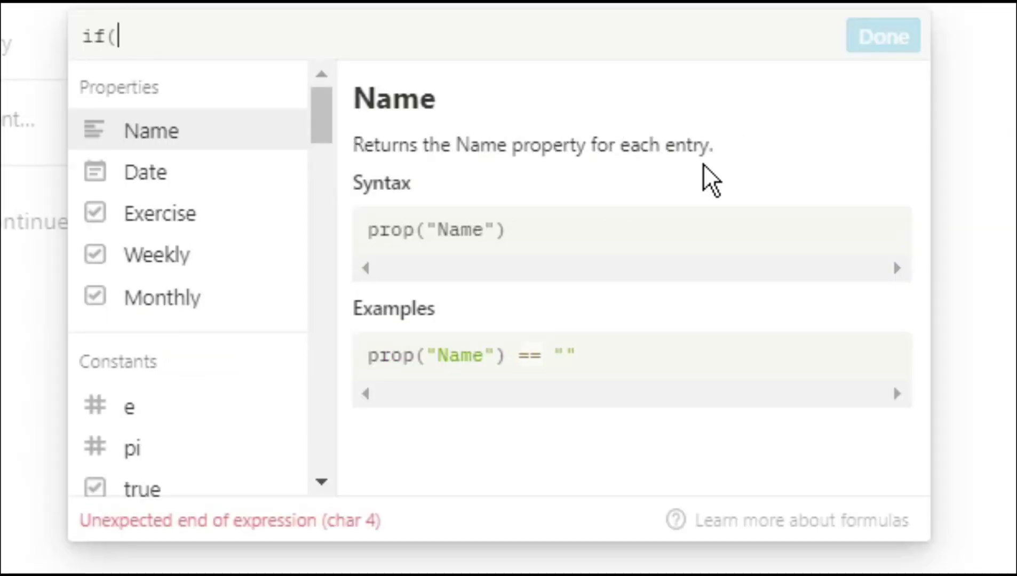
type("day(prop(")
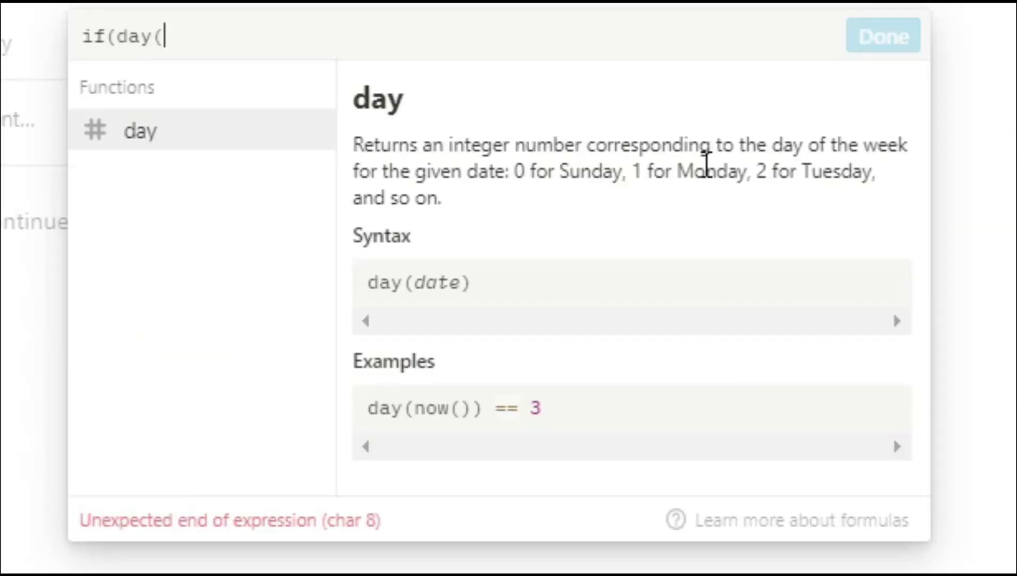
type("\"")
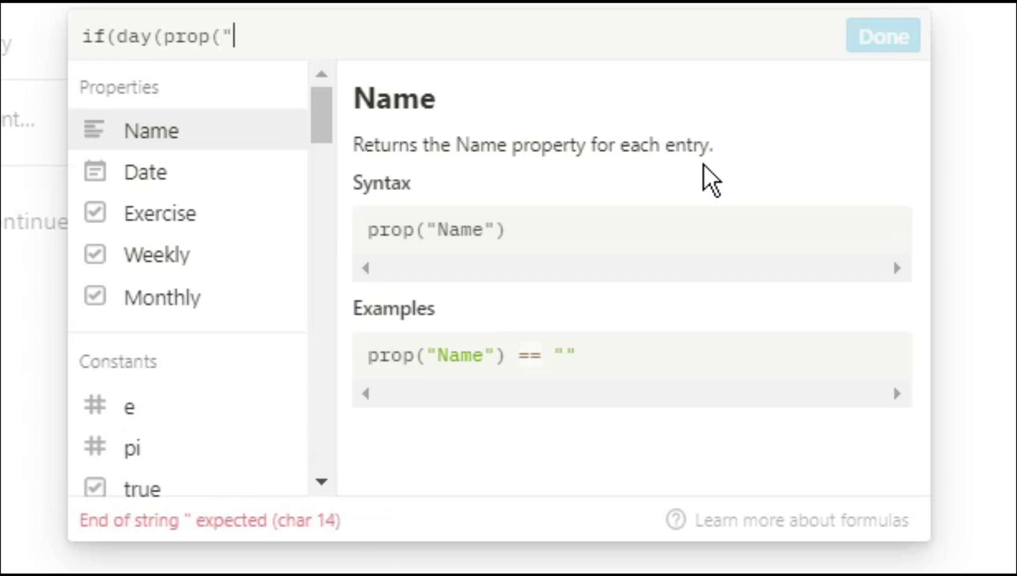
type("Date\"")
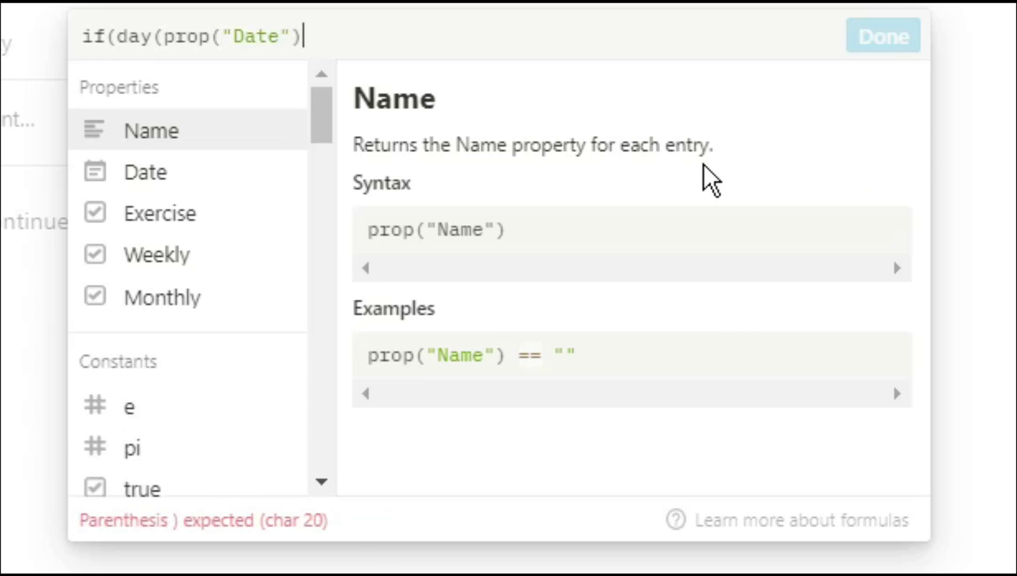
type(")) == 1,")
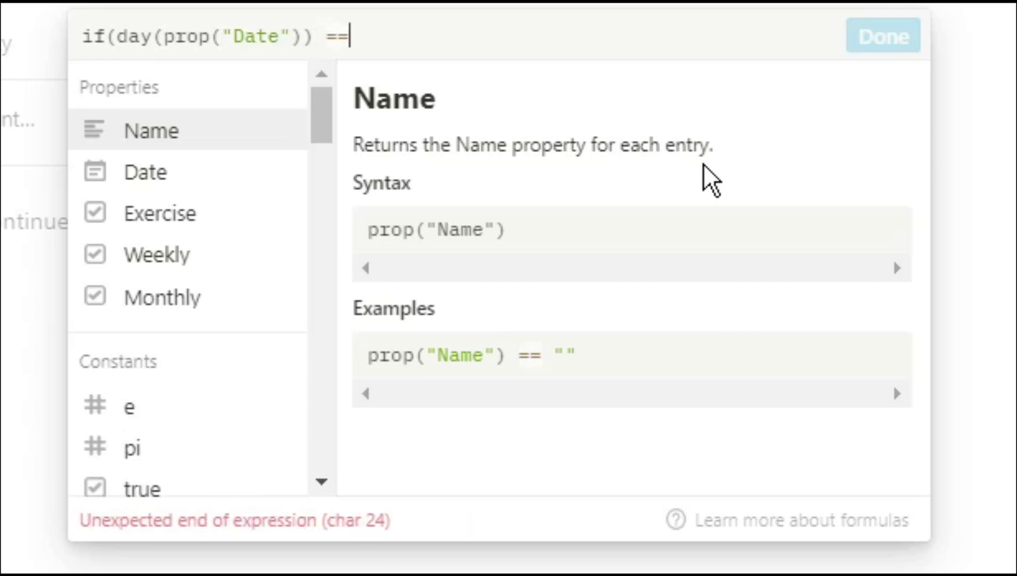
type(" \"")
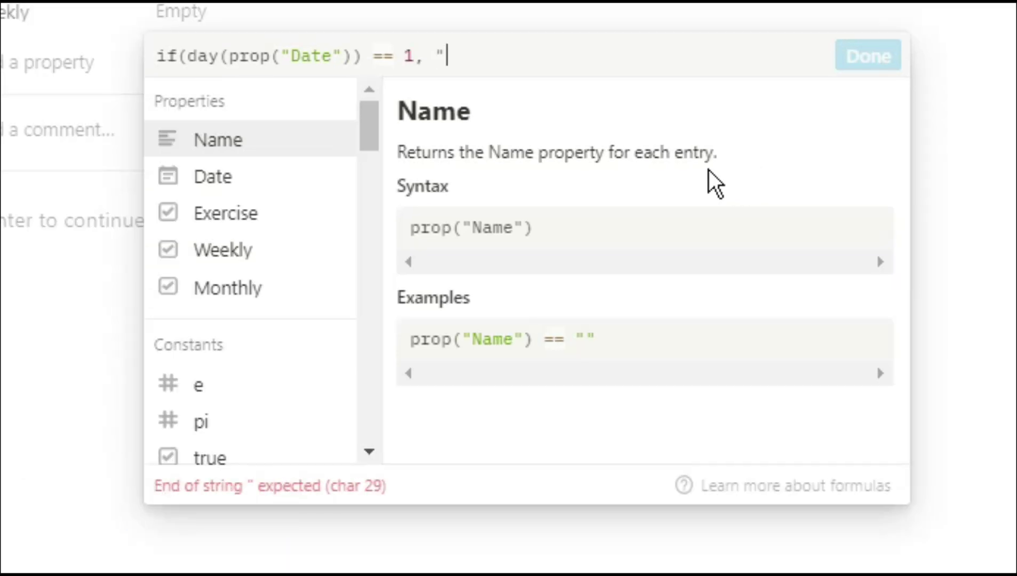
type("yes\", \"no")
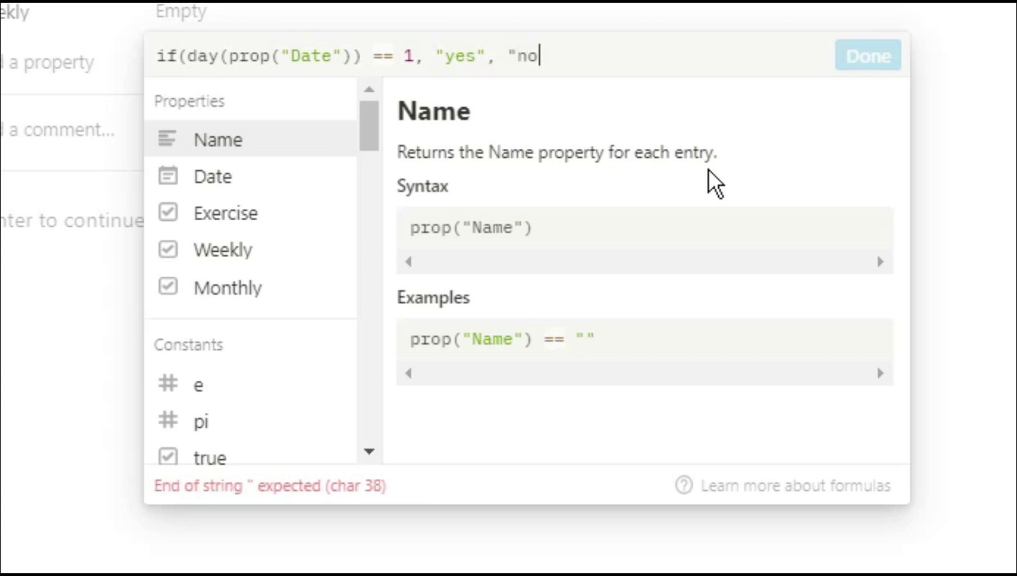
type("\")")
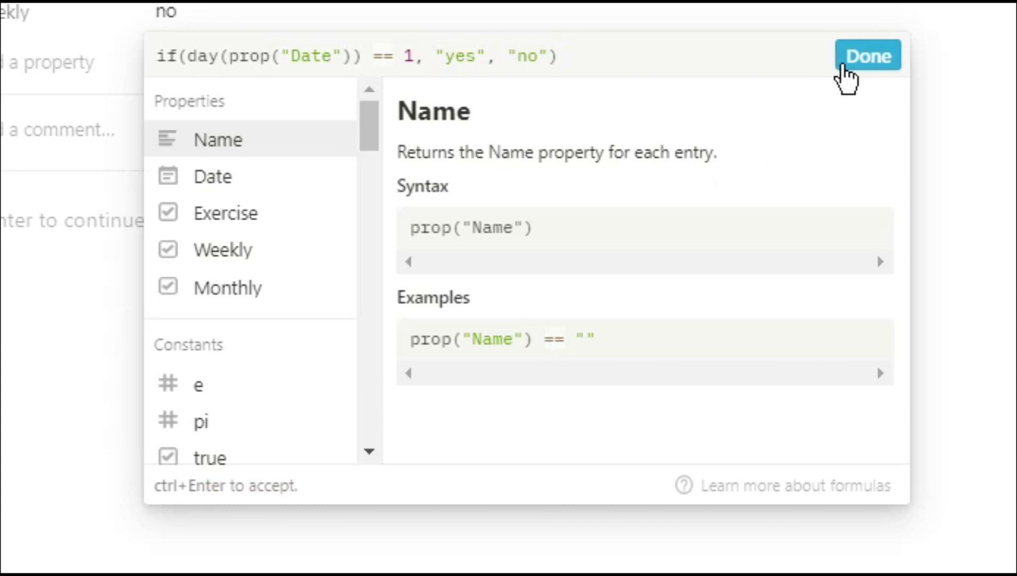
left_click(851, 60)
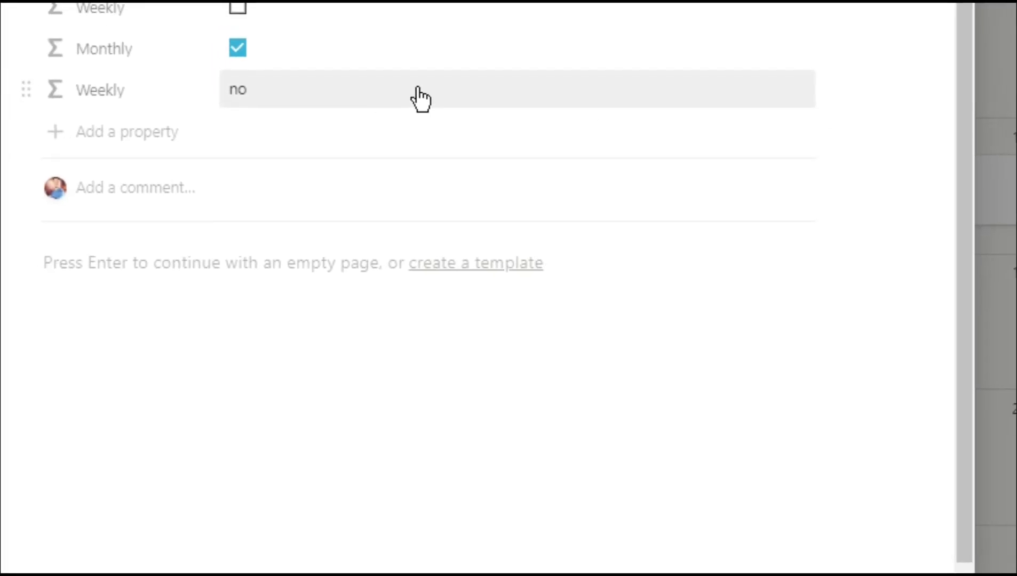
- Turn on the new Weekly yes/no property in the calendar's card properties
left_click(995, 98)
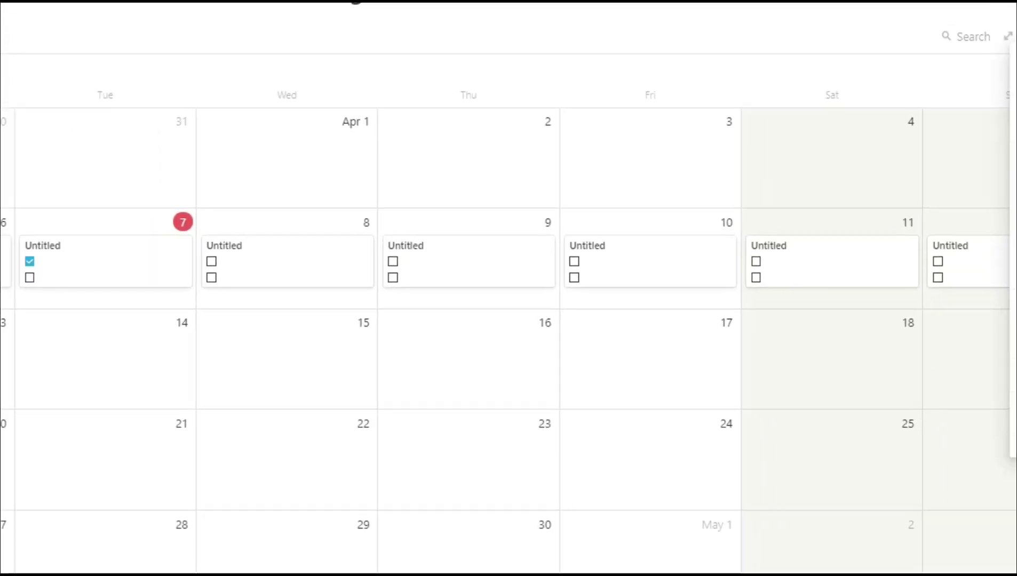
left_click(1014, 4)
left_click(1001, 185)
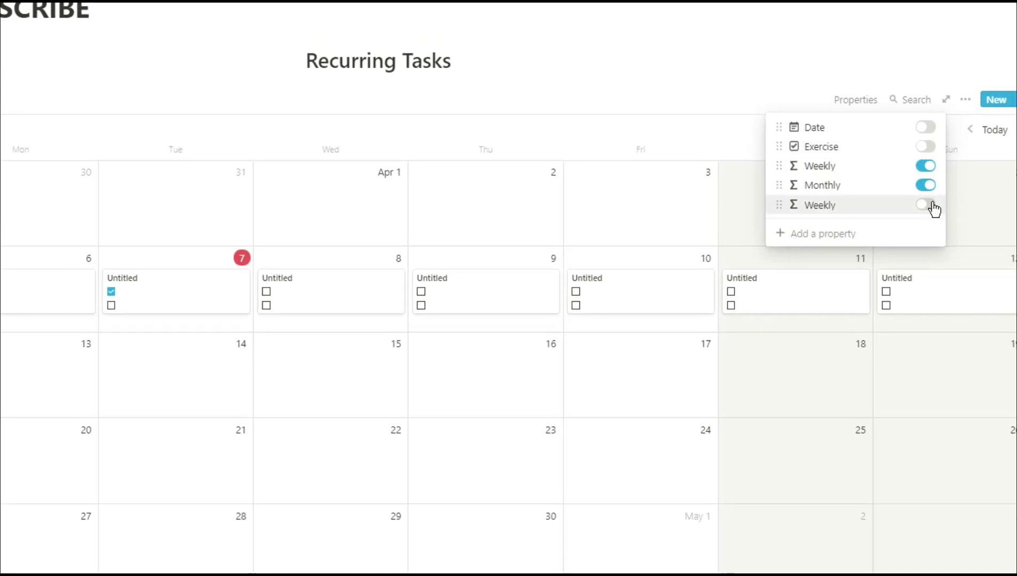
left_click(950, 184)
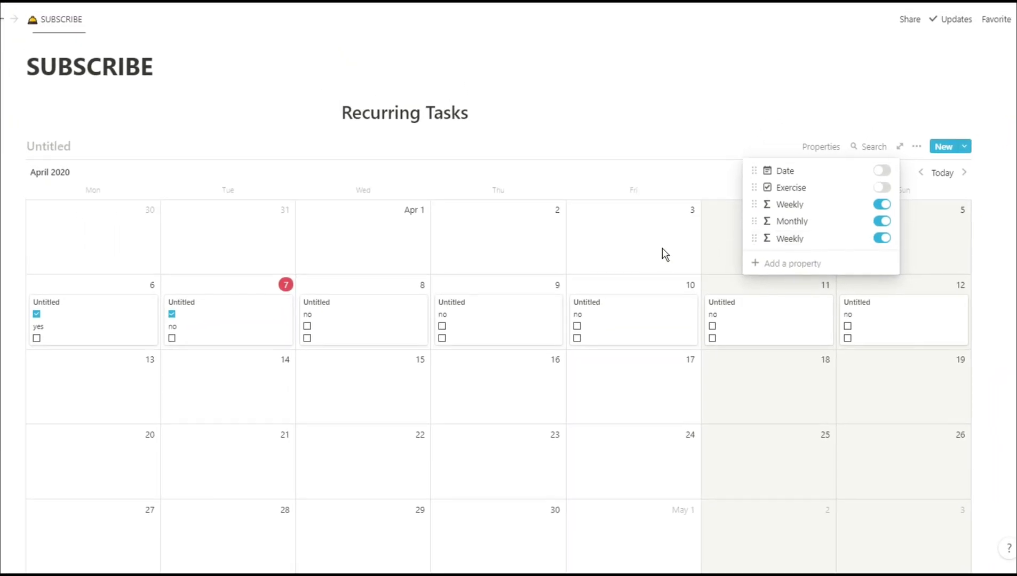
left_click(666, 233)
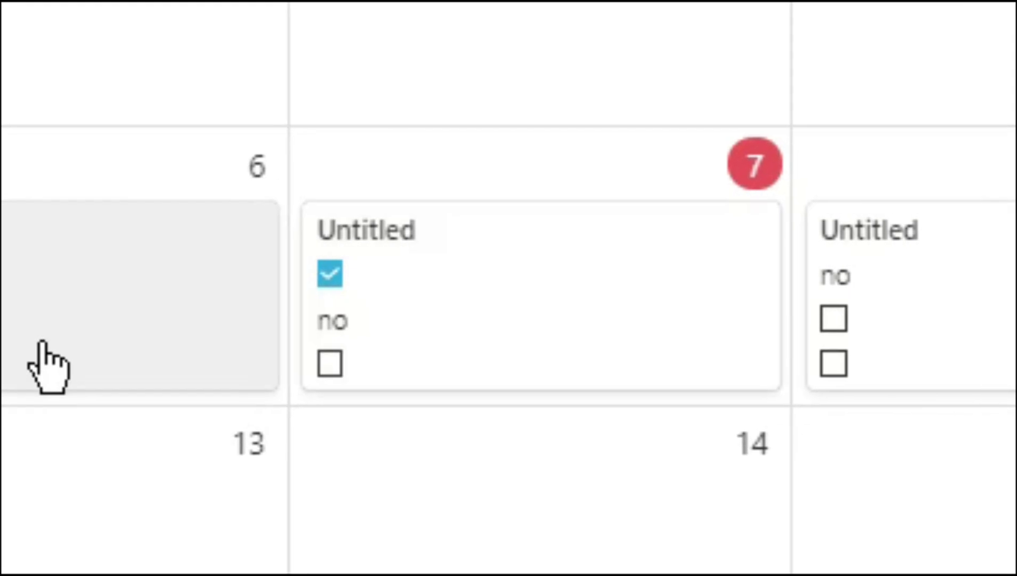
- Open and close the Apr 8 and Apr 6 tasks to check their values
left_click(699, 352)
left_click(303, 516)
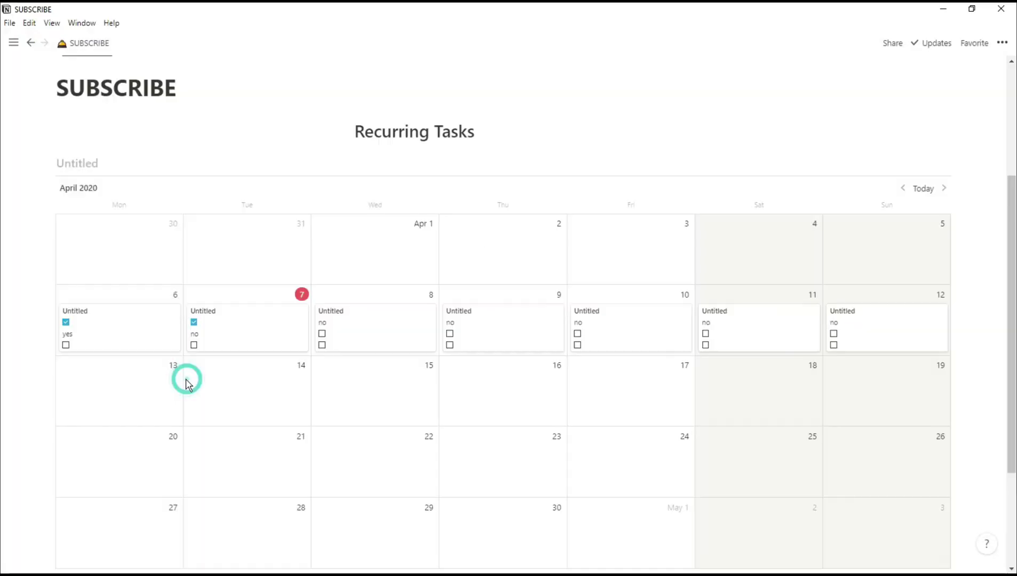
left_click(155, 347)
left_click(160, 372)
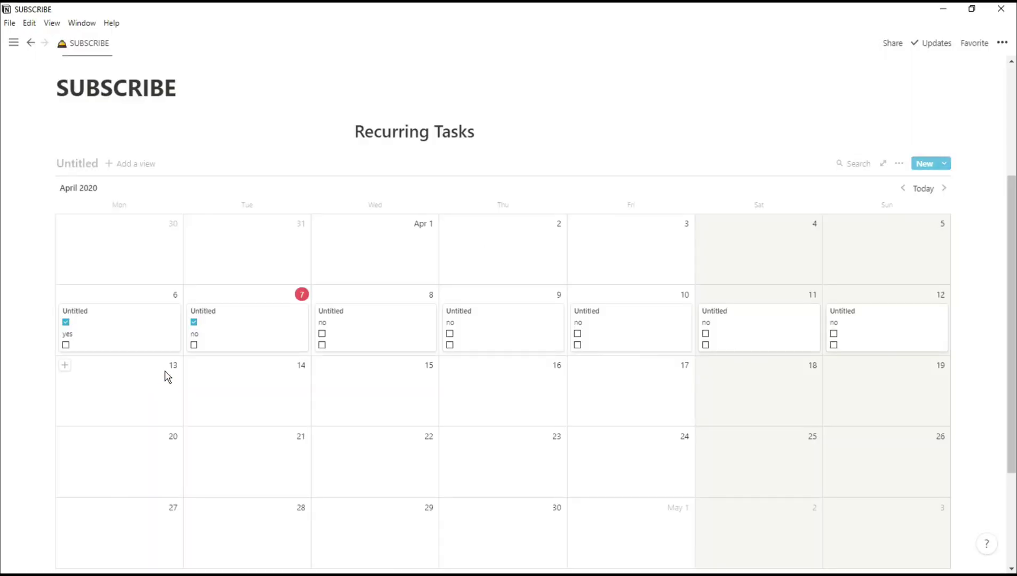
- On the Apr 7 task, add another formula property named Monthly
left_click(276, 339)
left_click(345, 297)
type("Monthly")
left_click(351, 355)
left_click(455, 452)
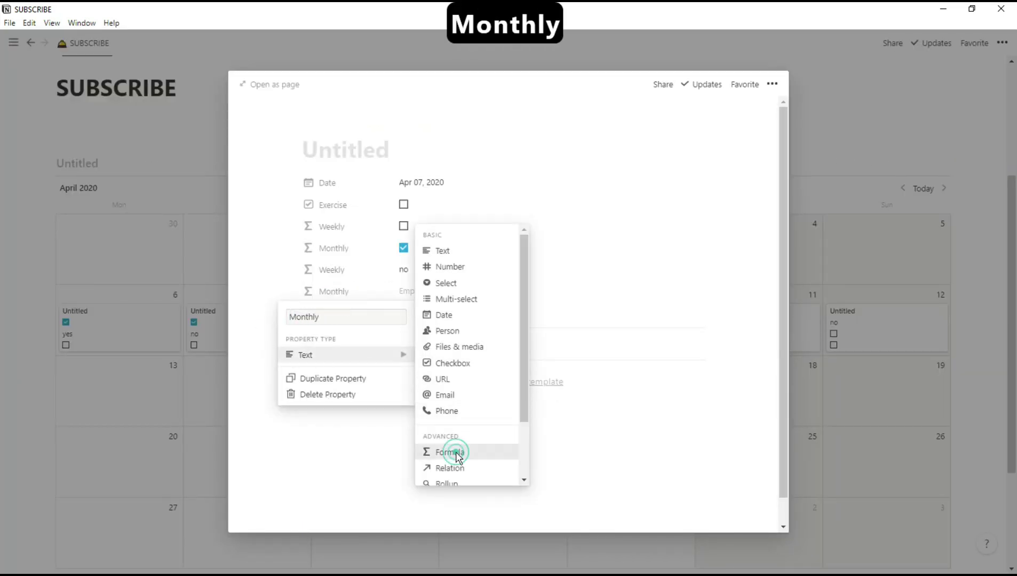
- Enter the formula if(date(prop("Date")) == 7, "✅", "X") using the emoji picker and save it
type("if(")
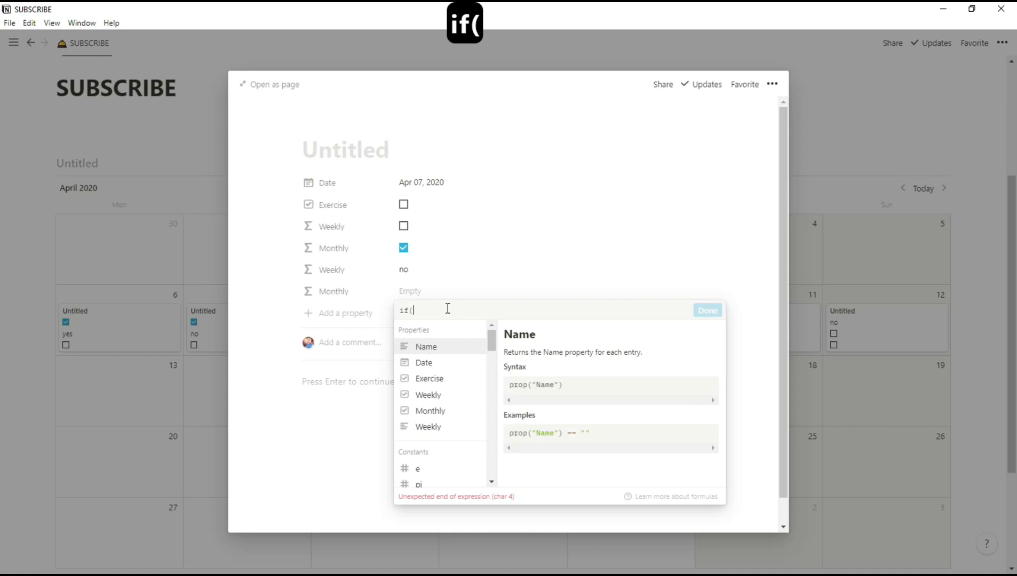
type("date(")
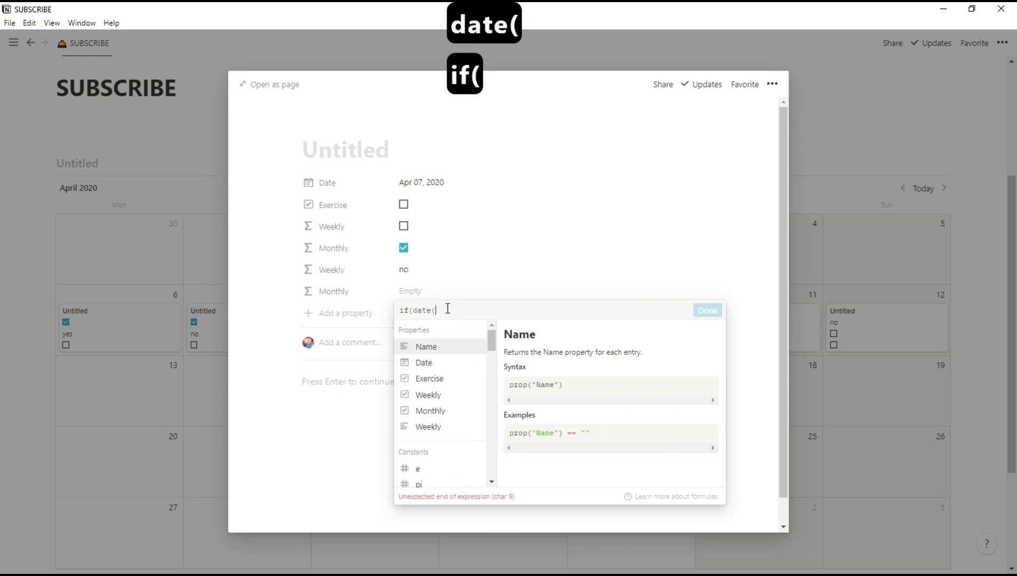
left_click(446, 368)
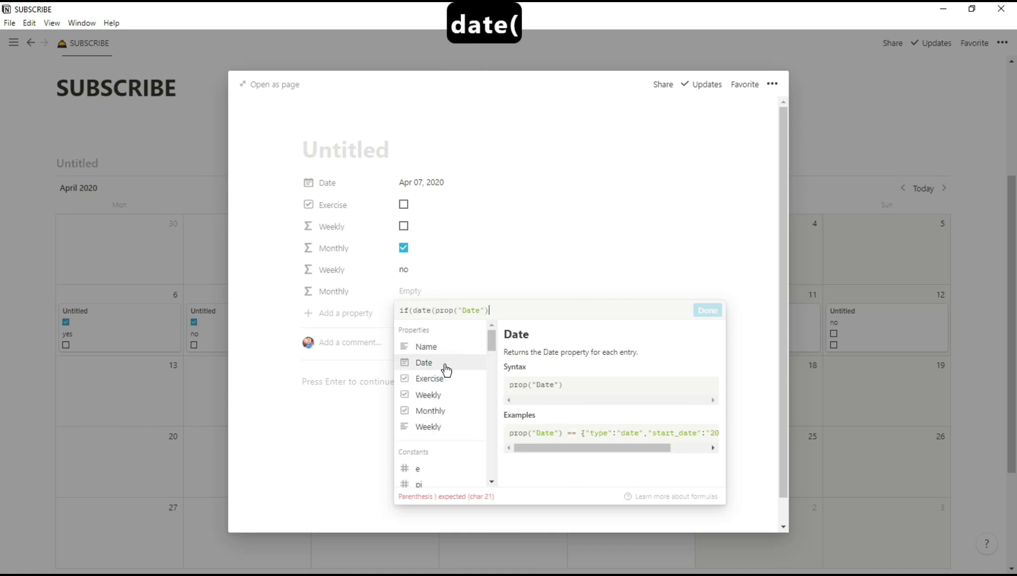
type(") == ")
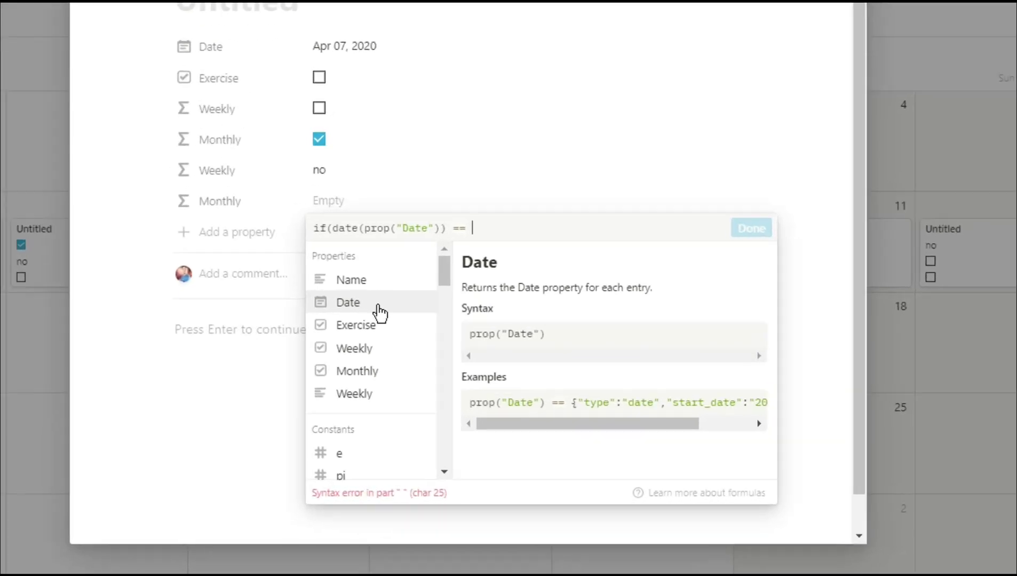
type("7")
type(", \"")
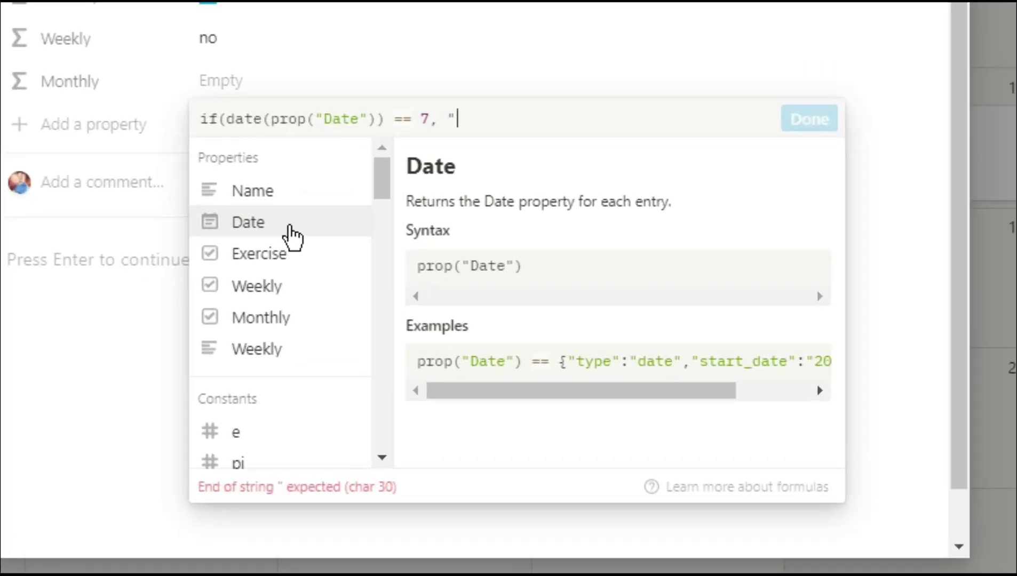
key("super+period")
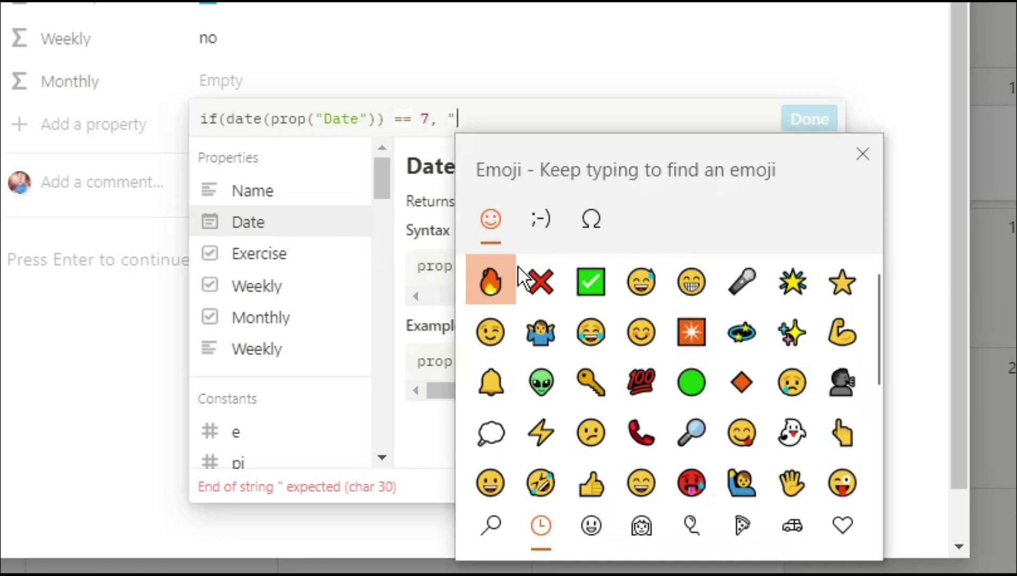
left_click(593, 279)
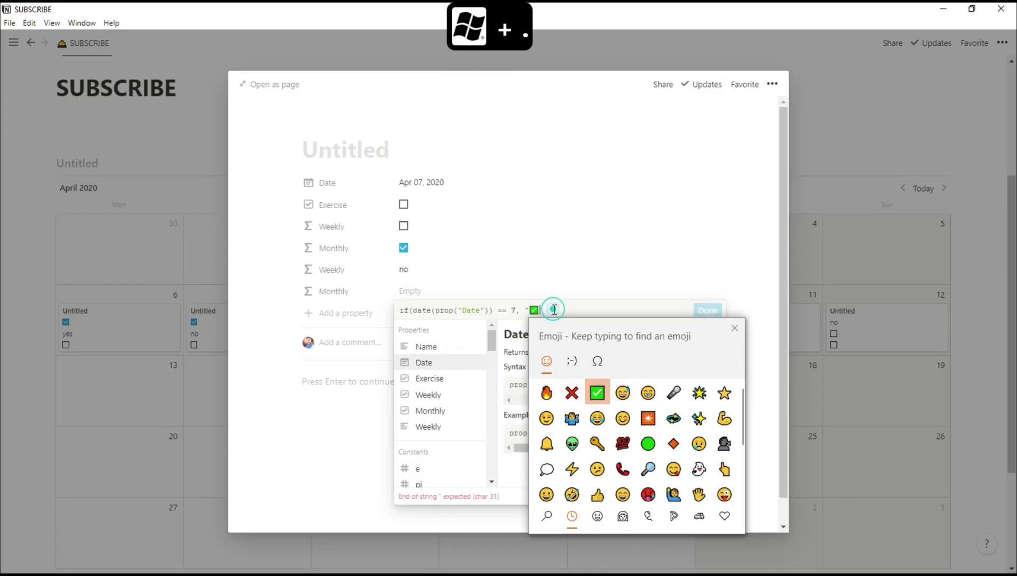
type("\", \"")
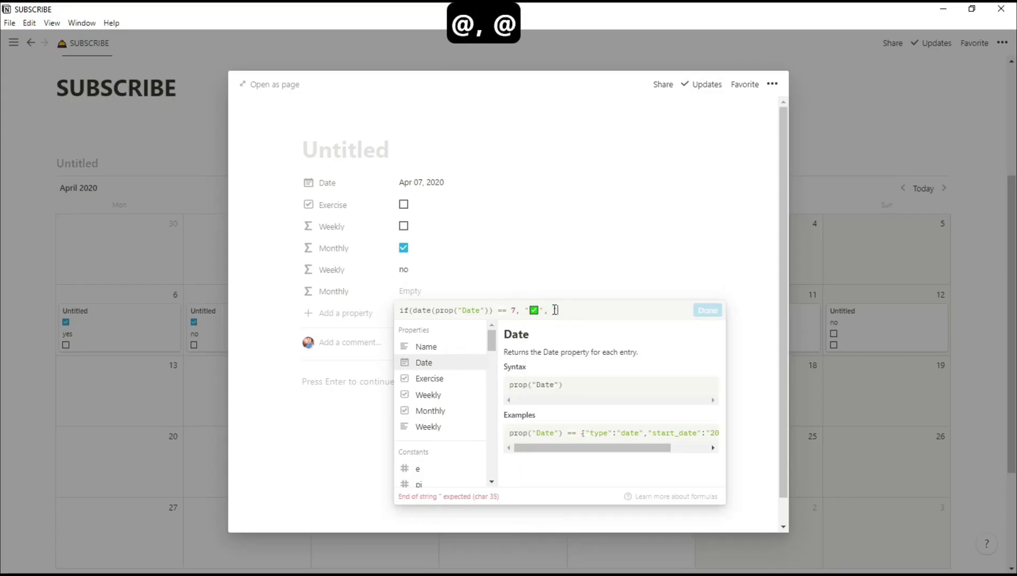
key("super+period")
type("x\")")
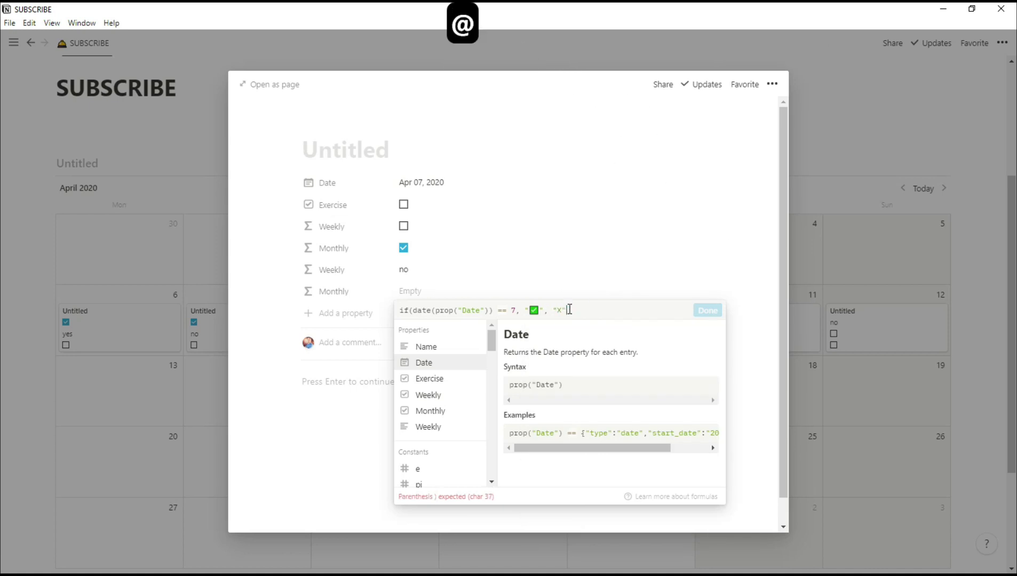
left_click(706, 312)
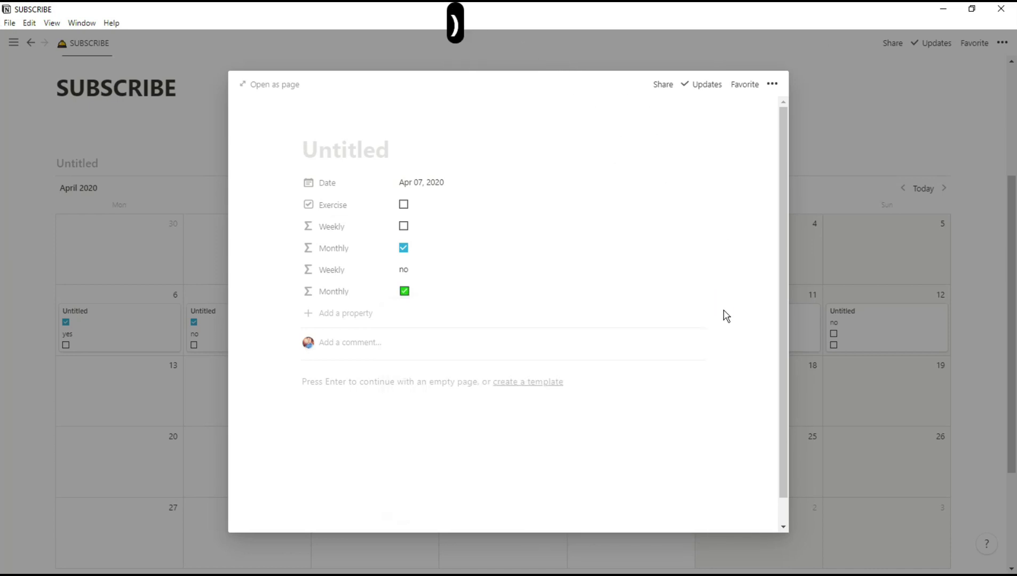
- Turn on the second Monthly property in the calendar view's card properties
left_click(829, 293)
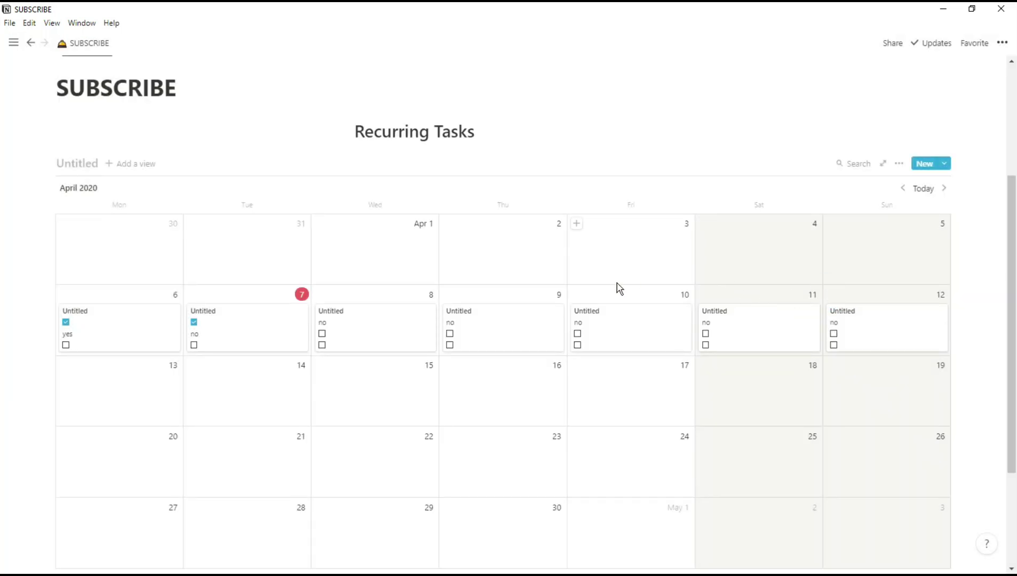
left_click(899, 165)
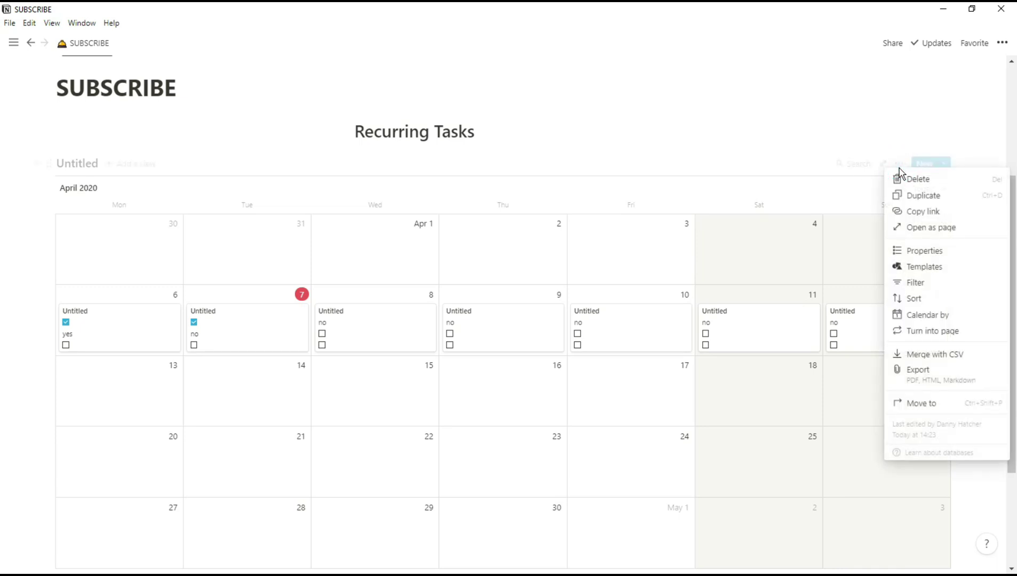
left_click(920, 250)
left_click(866, 267)
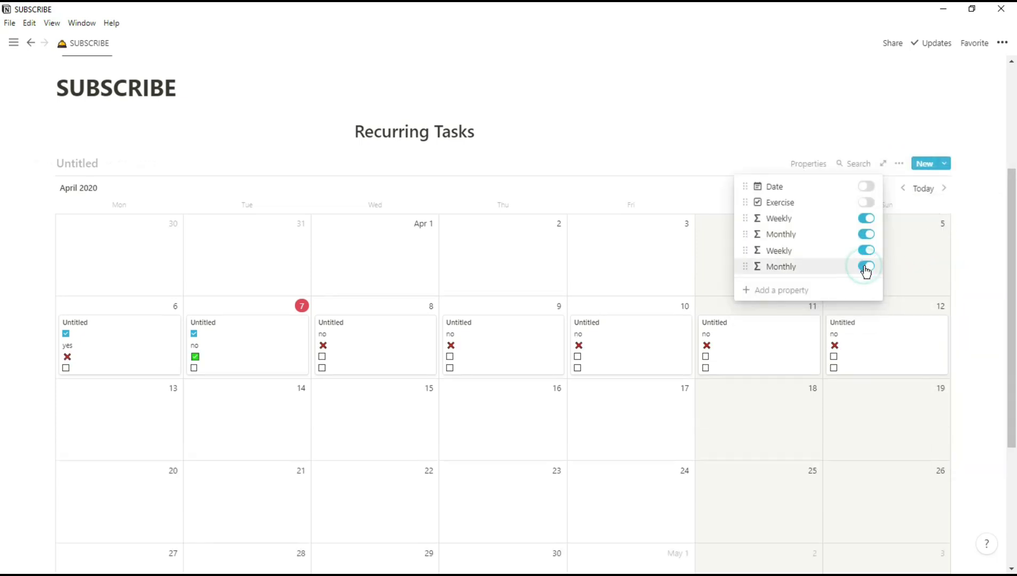
left_click(710, 274)
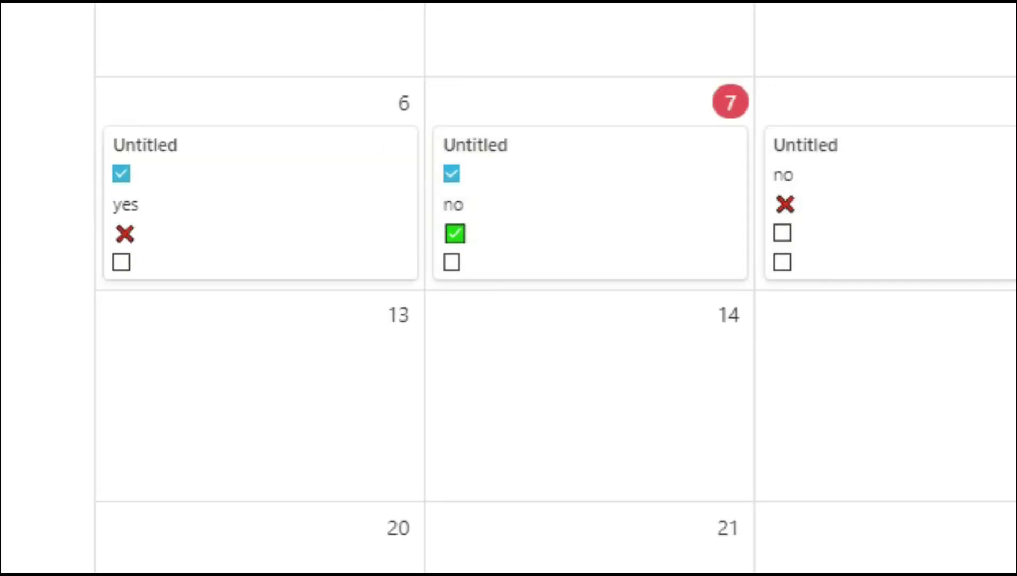
- On the April 7 entry, add a formula property named Adding
left_click(608, 222)
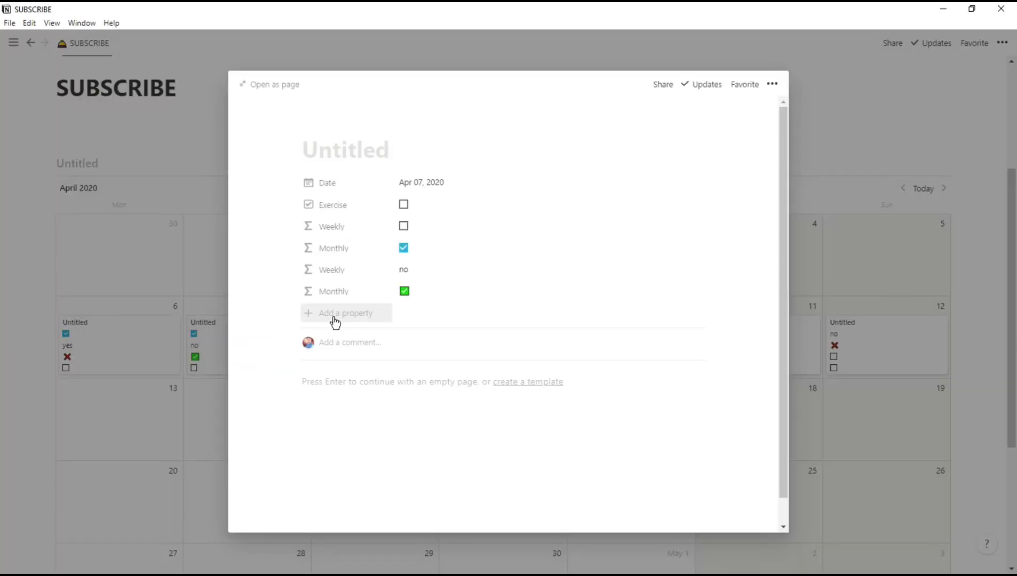
left_click(334, 322)
key("BackSpace")
type("Adding")
left_click(340, 379)
left_click(446, 476)
- Copy the second Monthly formula and paste it into the Adding formula
left_click(421, 292)
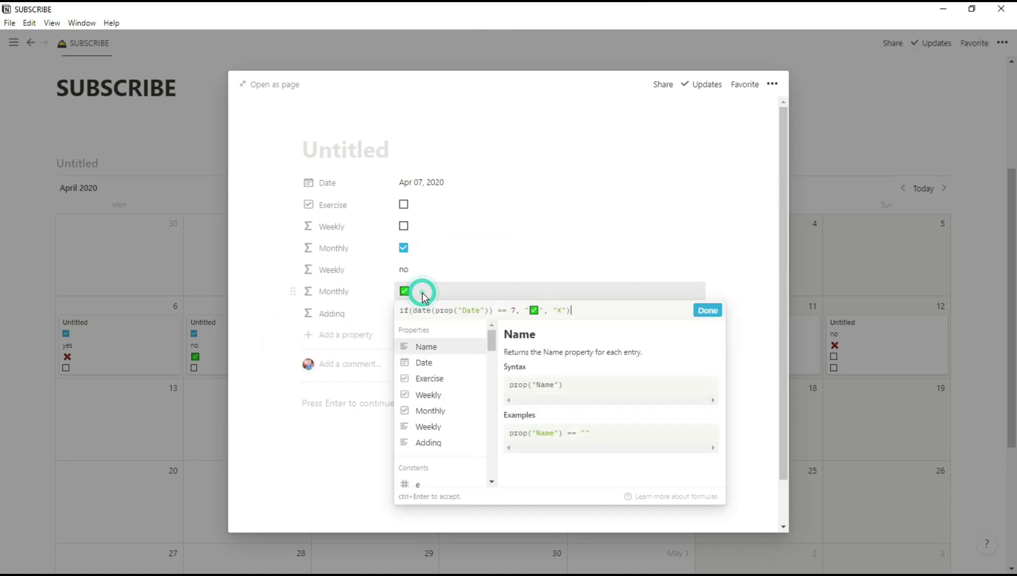
key("ctrl+a")
key("ctrl+c")
left_click(422, 314)
key("ctrl+v")
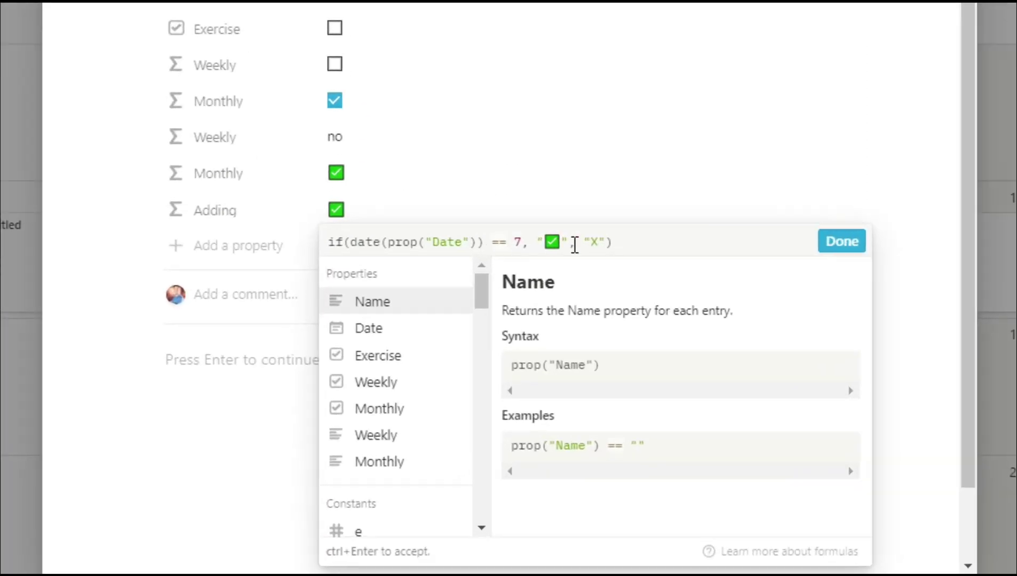
- Replace the X result with if(date(prop("Date")) == 8, "yes", "no")
left_click(585, 240)
key("Delete")
key("Delete")
key("Delete")
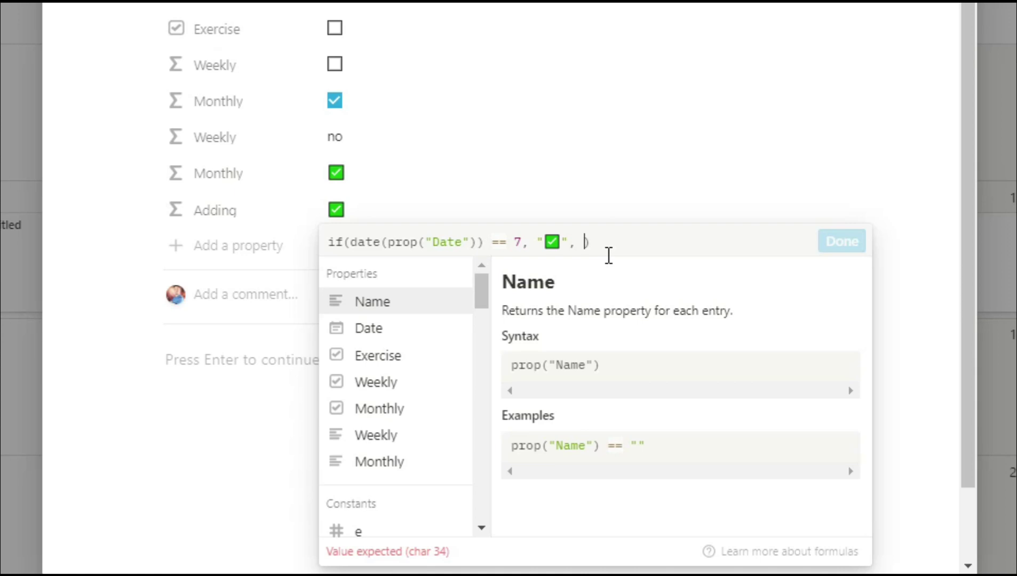
type("if(dat")
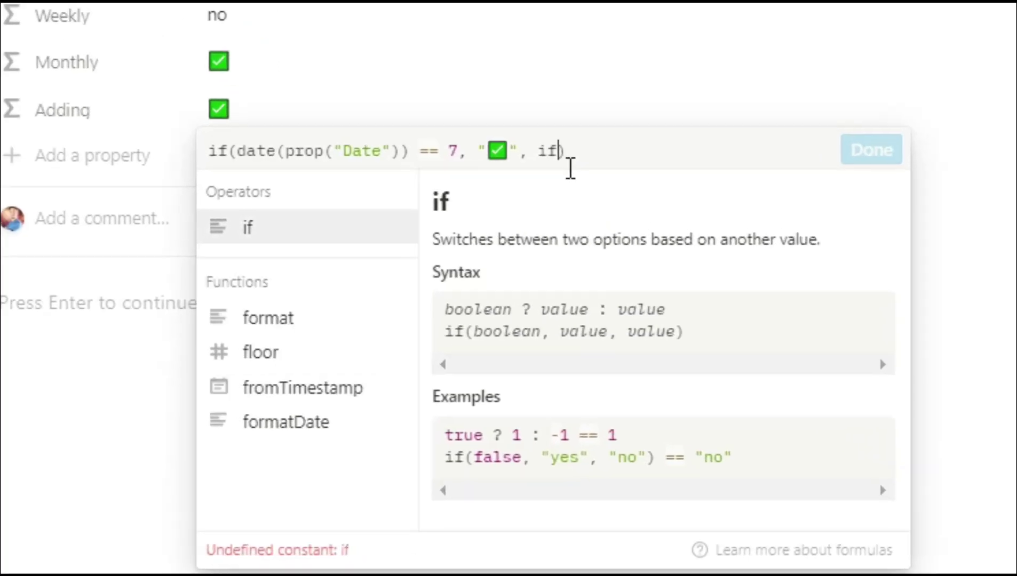
type("e(prop")
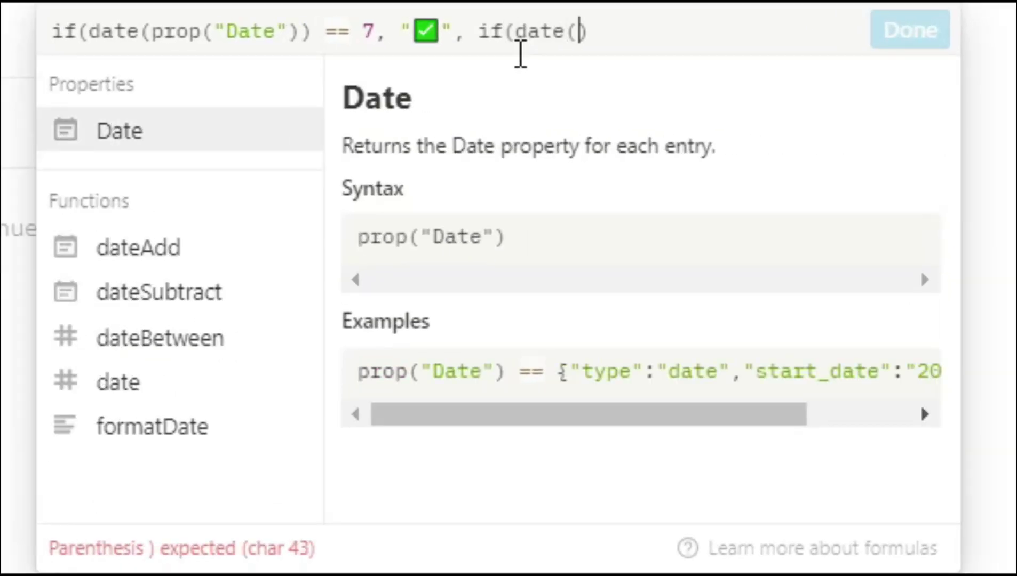
type("(\"Date\"")
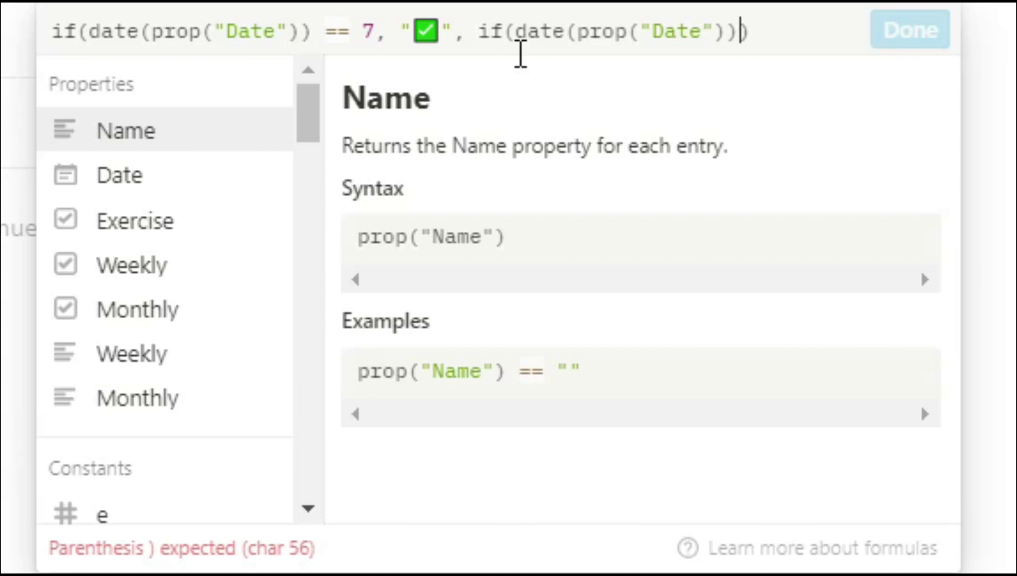
type(")) ==")
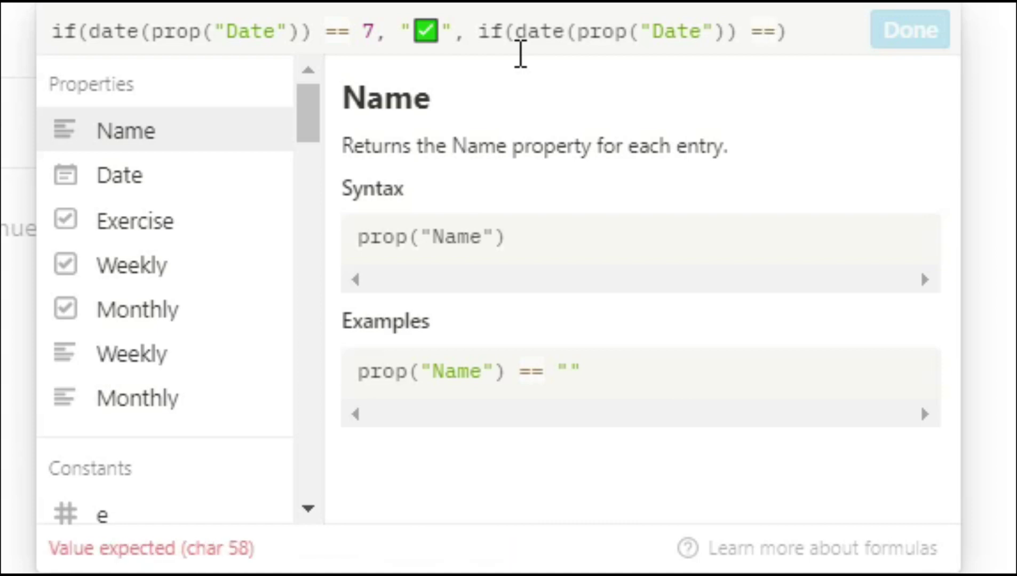
type(" 8, Y")
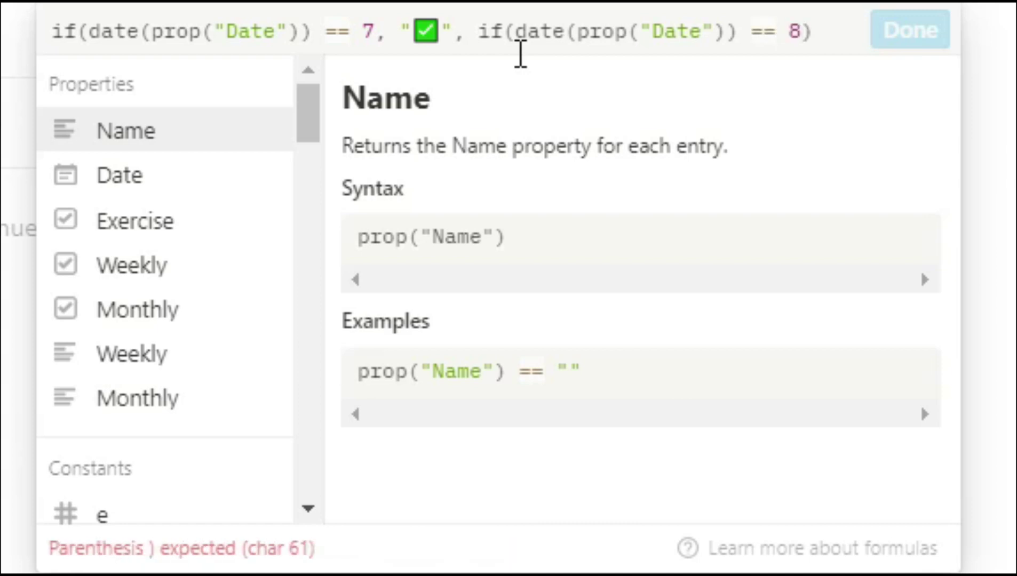
key("BackSpace")
type("\"yes\",")
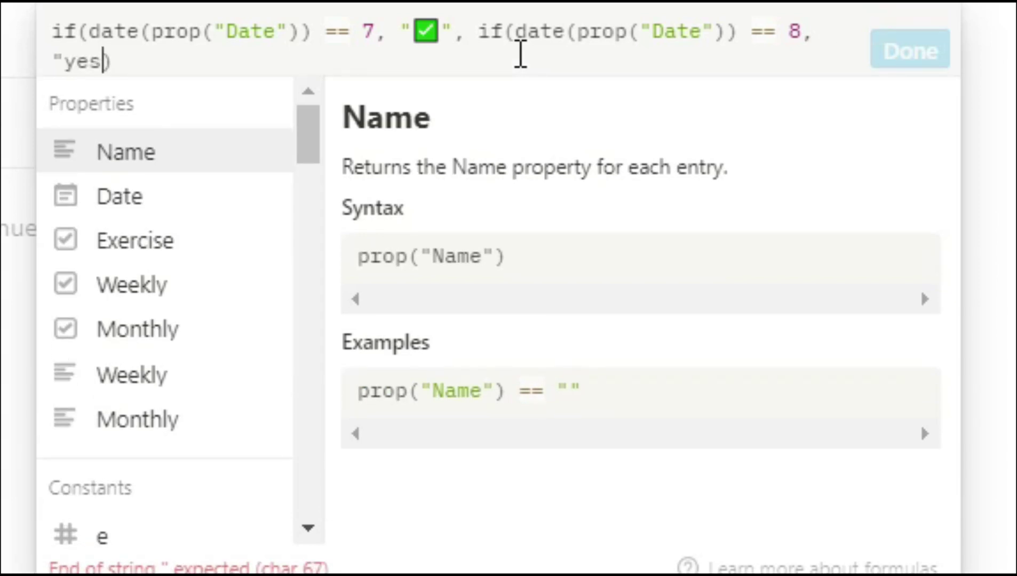
type(" \"no\"")
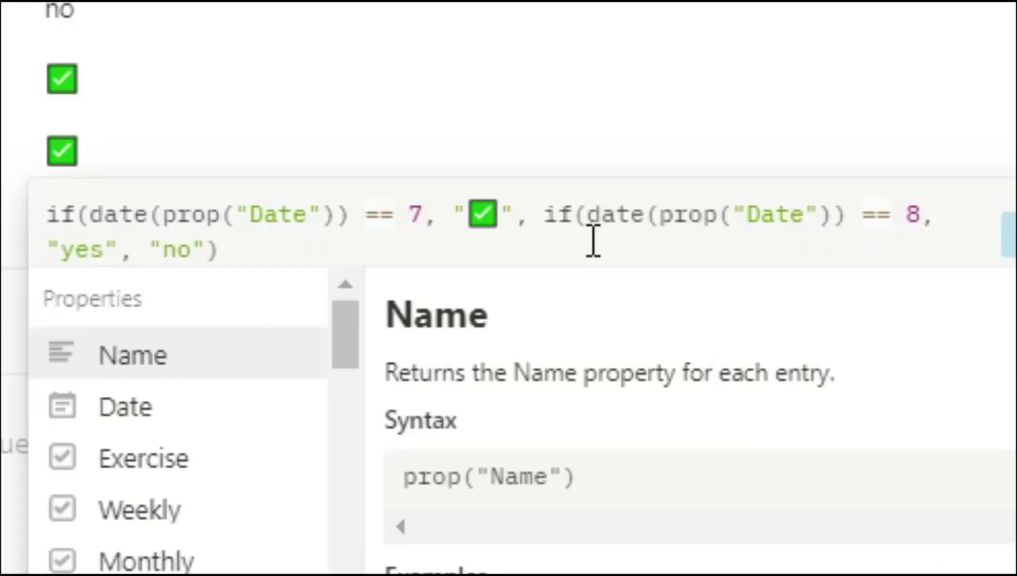
type(")")
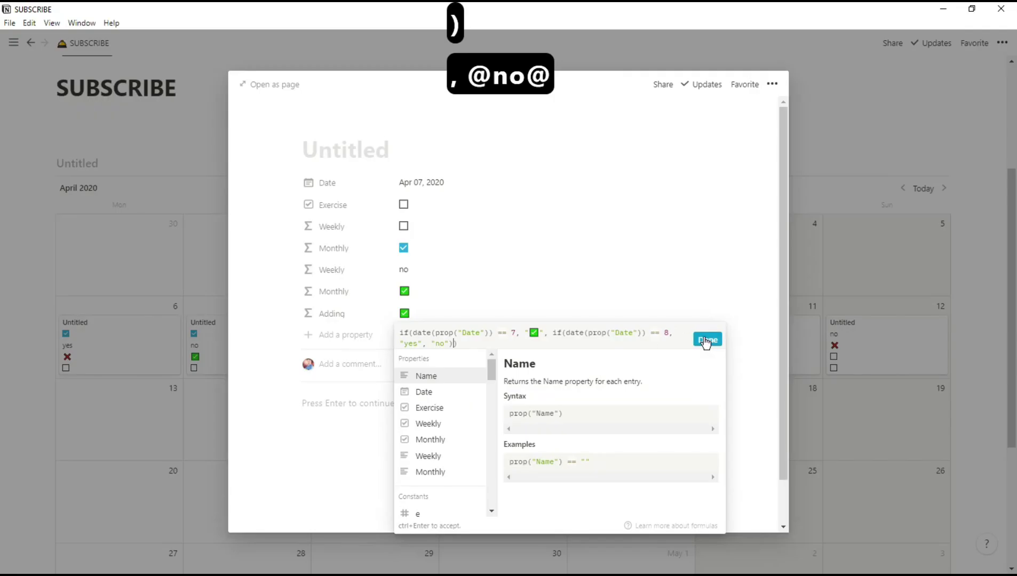
- Save the Adding formula and turn on the Adding property for the calendar cards
left_click(1011, 235)
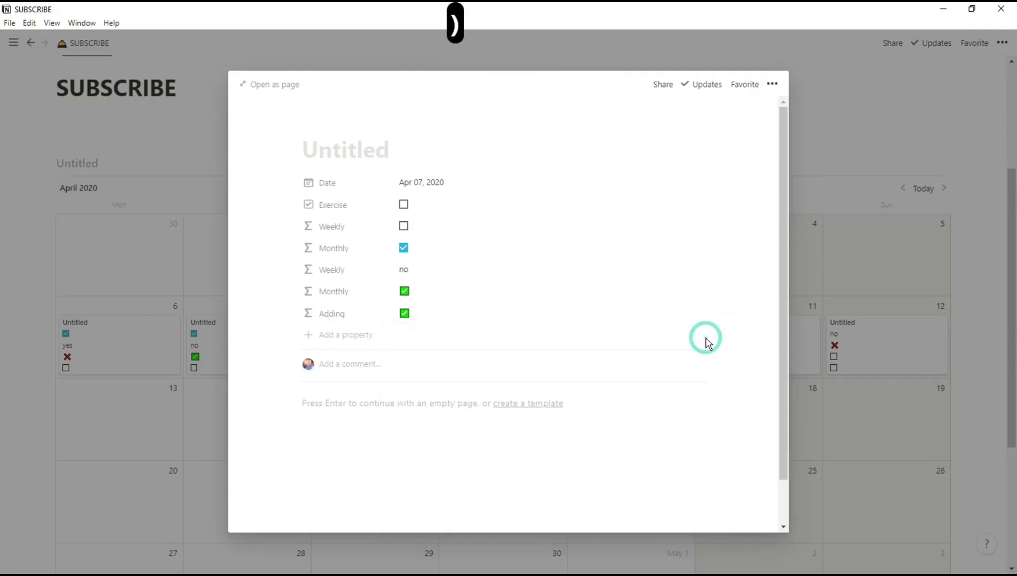
left_click(861, 283)
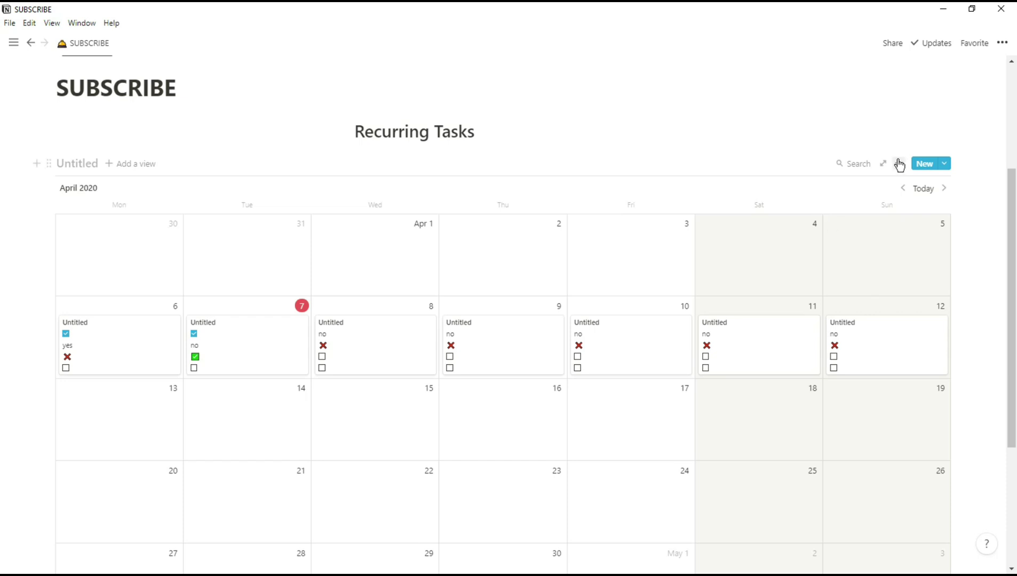
left_click(899, 164)
left_click(920, 240)
left_click(865, 284)
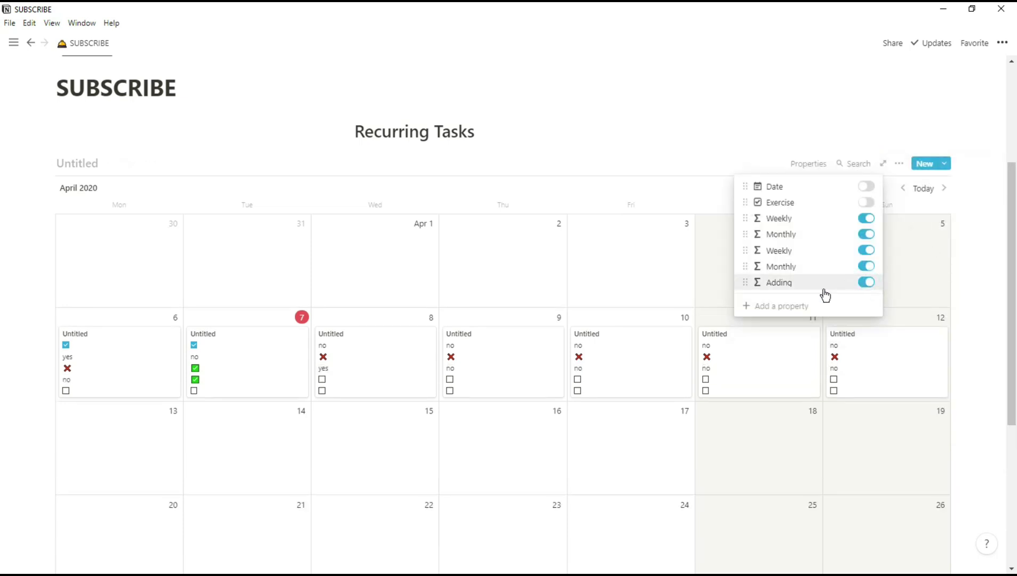
left_click(637, 293)
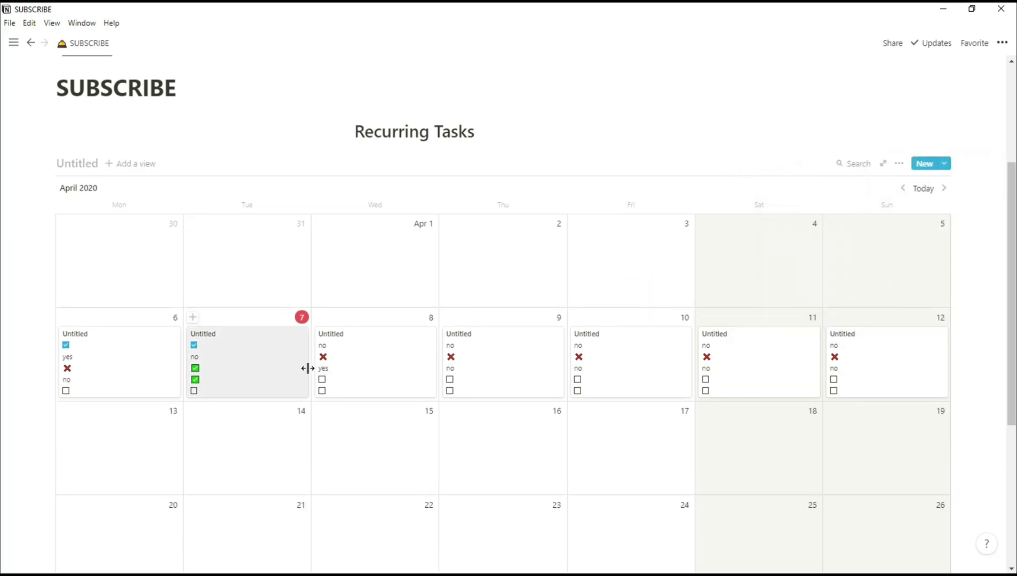
- Check the Adding values on the April 7, 8 and 6 entries, then start a new view
left_click(275, 378)
left_click(233, 380)
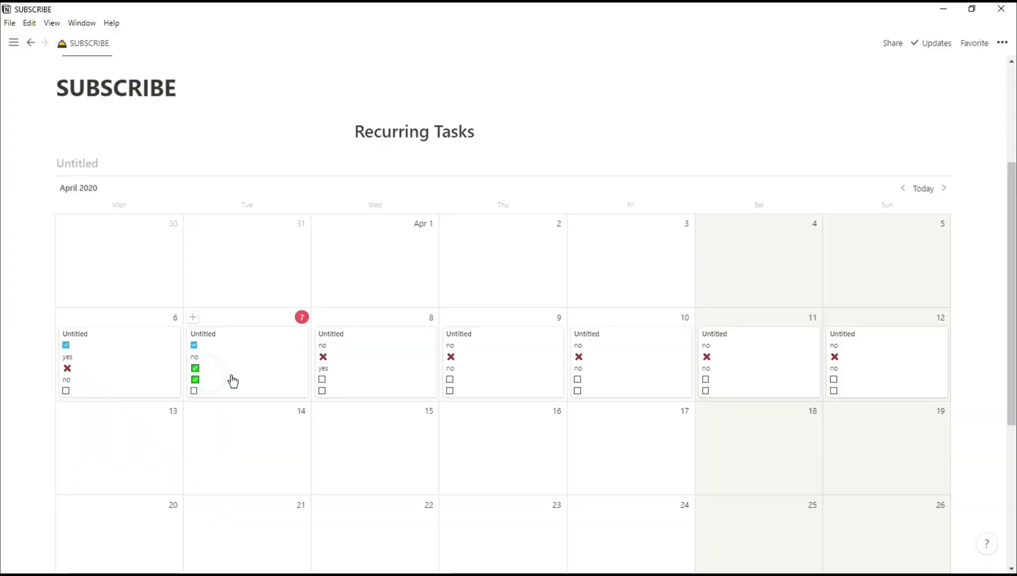
left_click(356, 372)
left_click(220, 379)
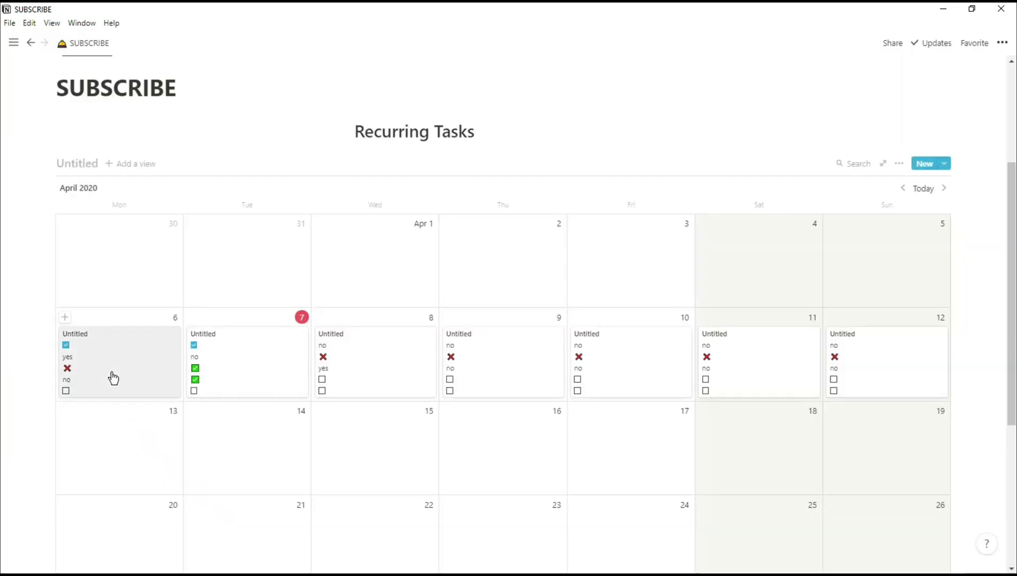
left_click(113, 377)
left_click(189, 365)
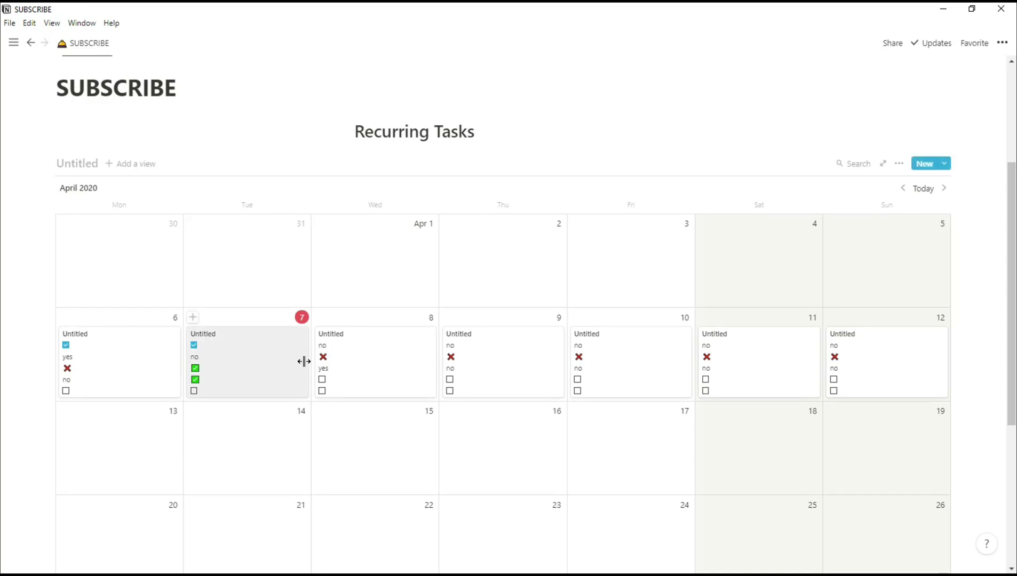
left_click(130, 164)
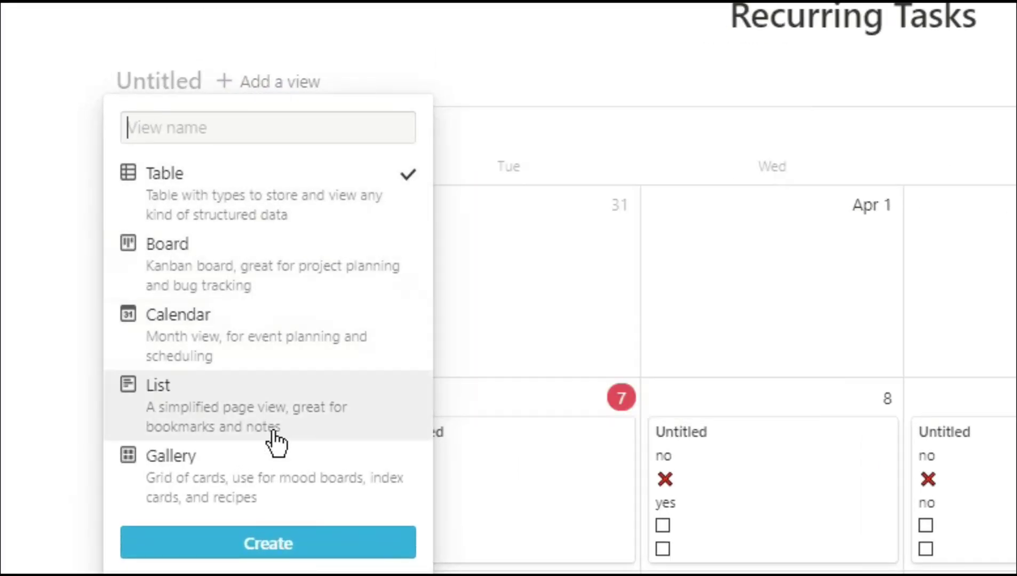
- Create a Gallery view filtered to show only tasks whose Date is Today
left_click(283, 469)
left_click(292, 543)
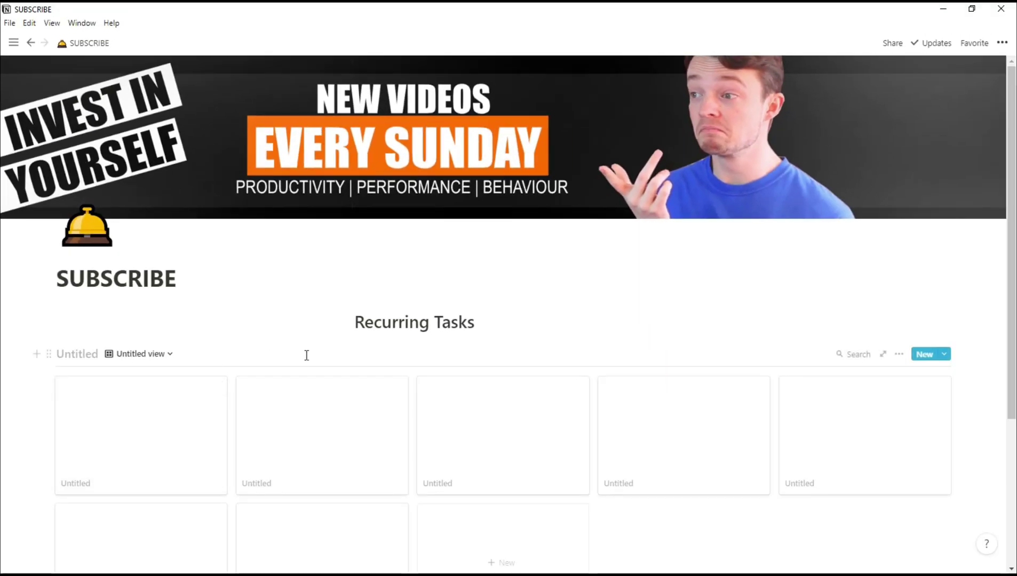
left_click(899, 354)
left_click(918, 405)
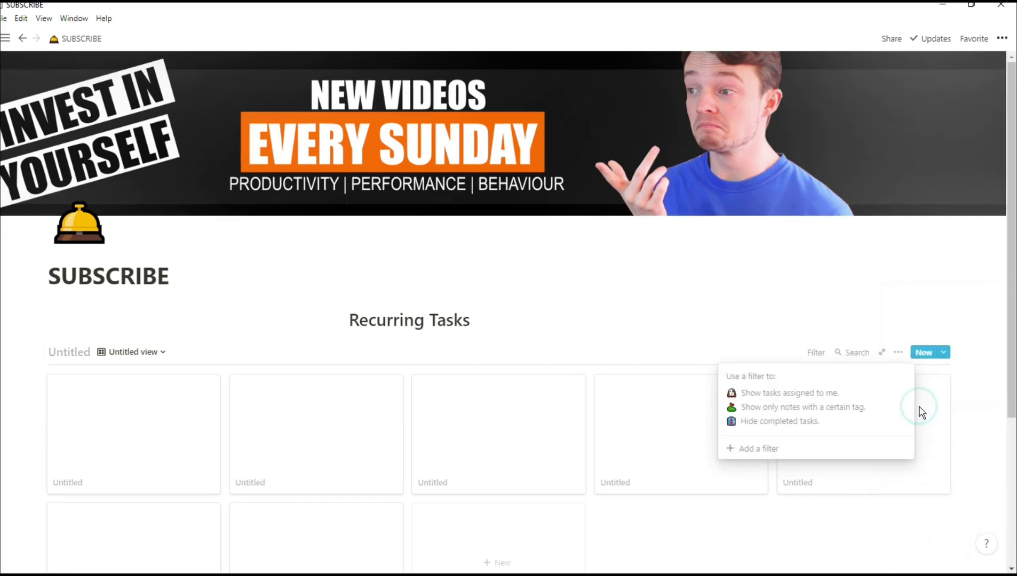
left_click(759, 448)
left_click(754, 378)
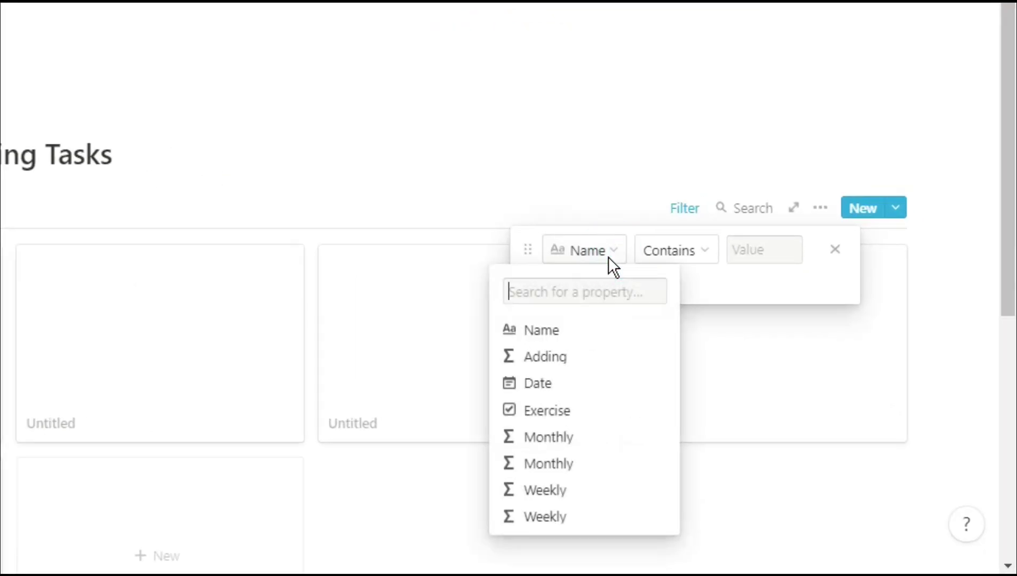
left_click(564, 388)
left_click(666, 251)
left_click(688, 286)
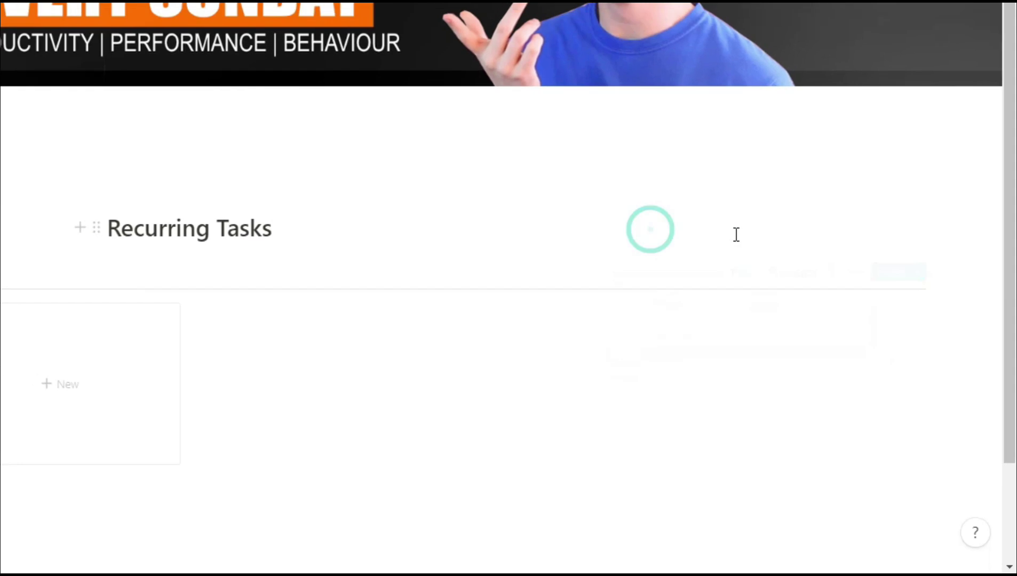
- Show Exercise, both Monthly and both Weekly properties on the gallery cards
left_click(899, 354)
left_click(916, 373)
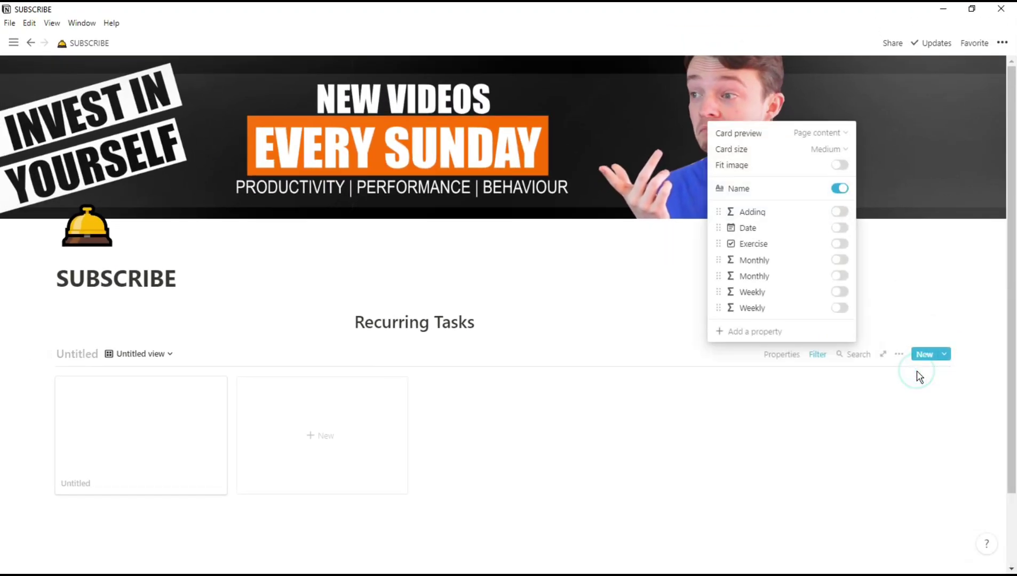
left_click(840, 244)
left_click(842, 260)
left_click(842, 276)
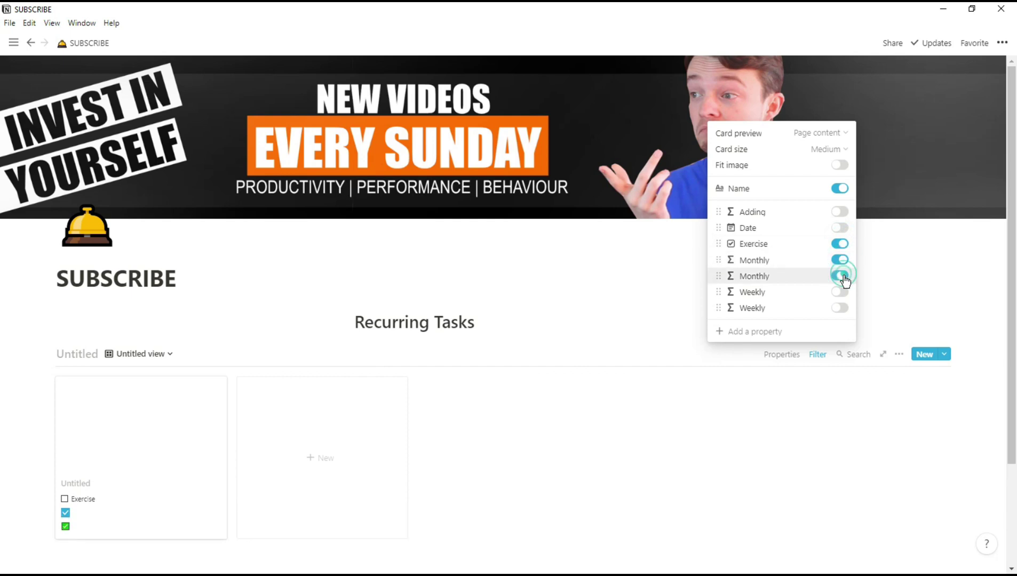
left_click(841, 291)
left_click(841, 308)
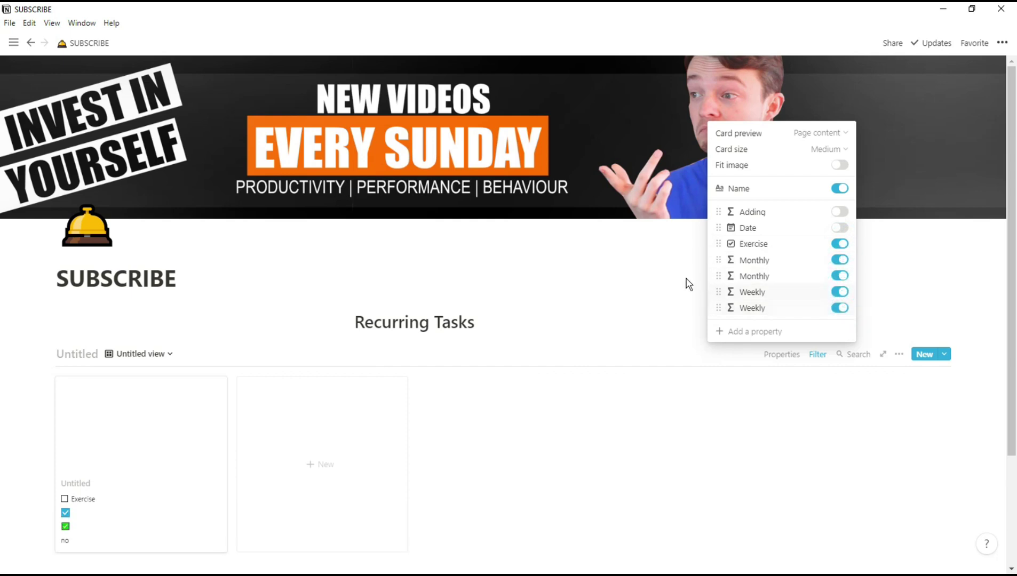
left_click(643, 293)
scroll(574, 309, "down", 3)
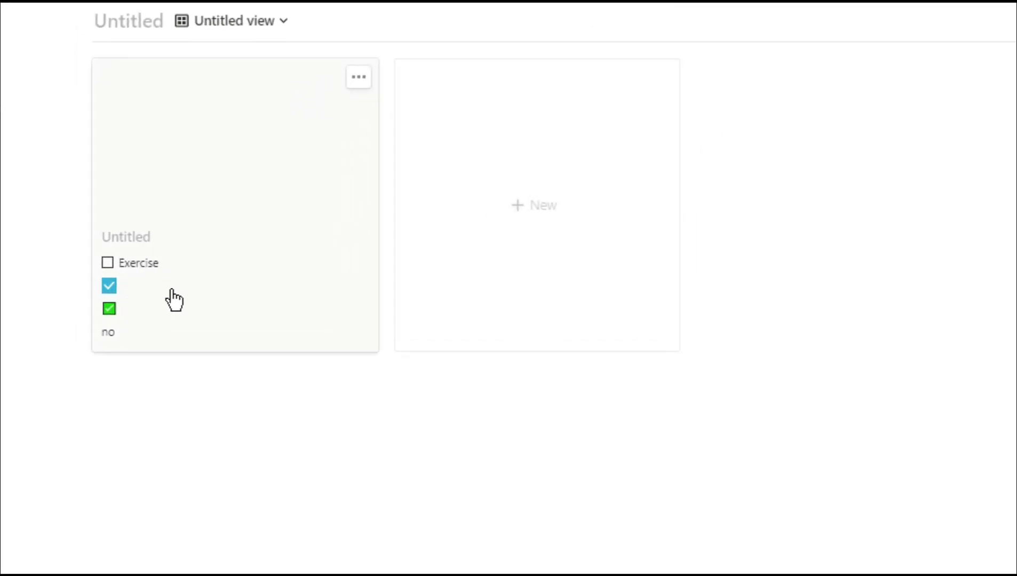
- Start a new template body with the lines Thing one, Thing two and Thing 3
left_click(235, 211)
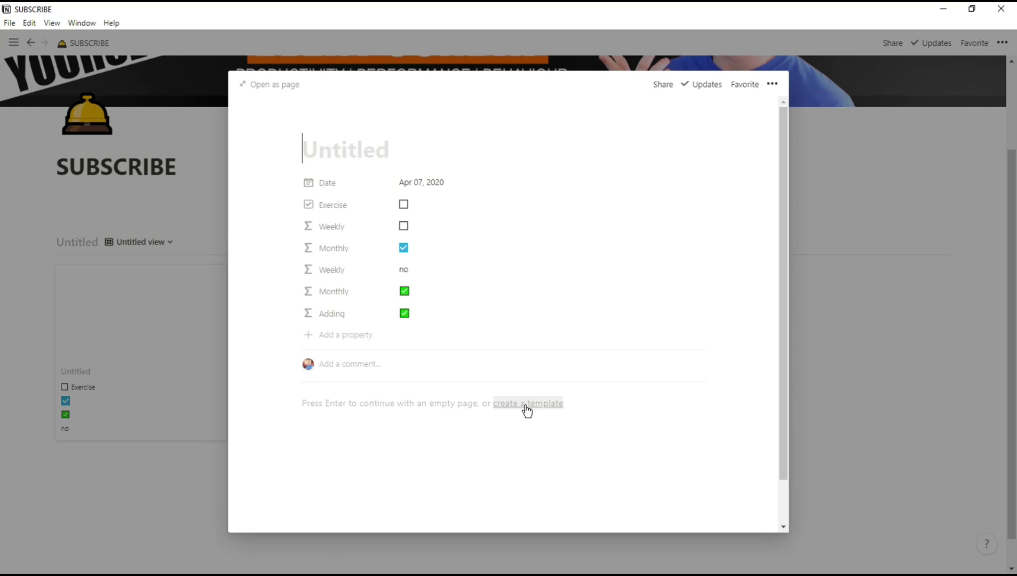
left_click(801, 363)
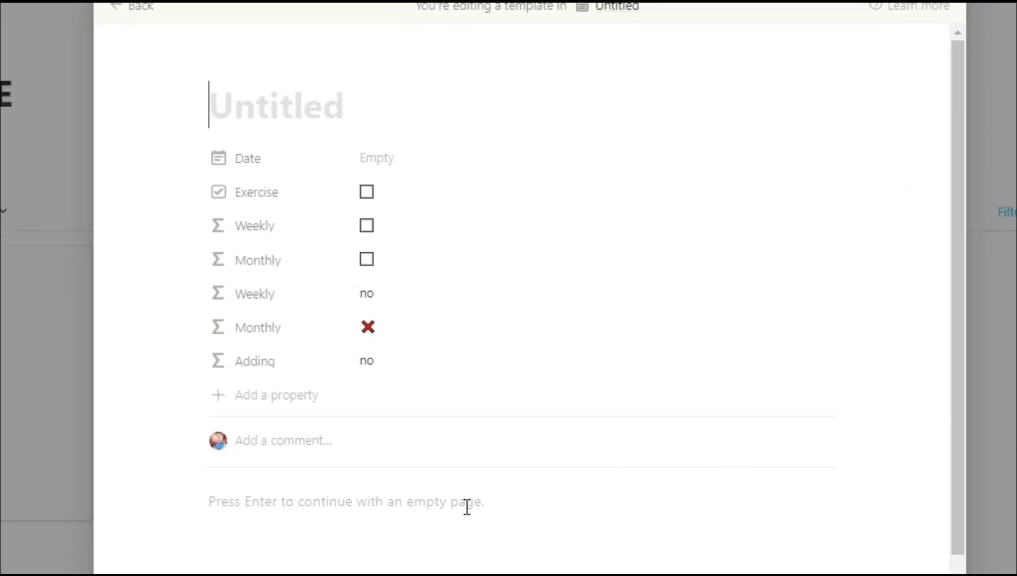
left_click(467, 508)
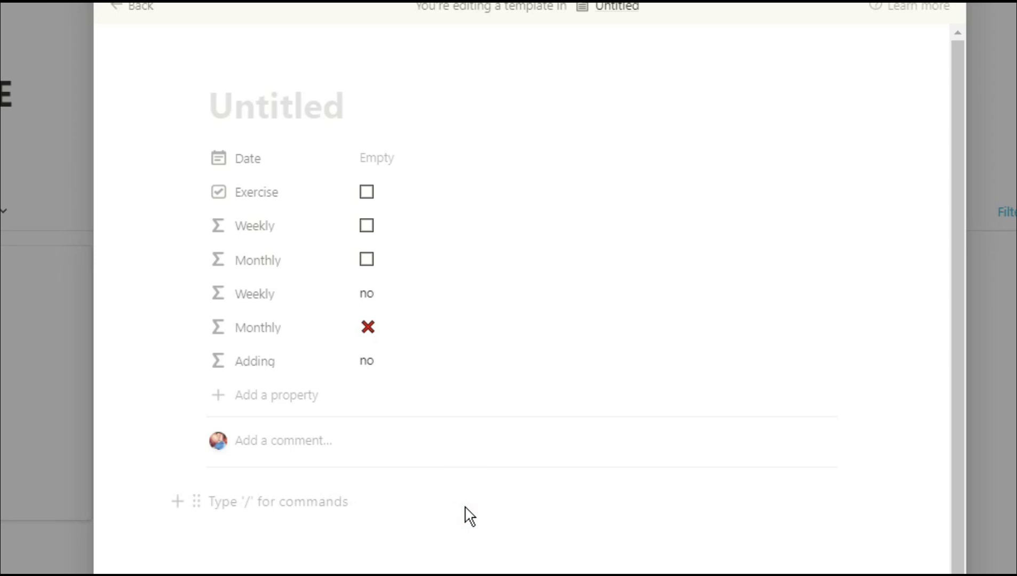
type("Thin")
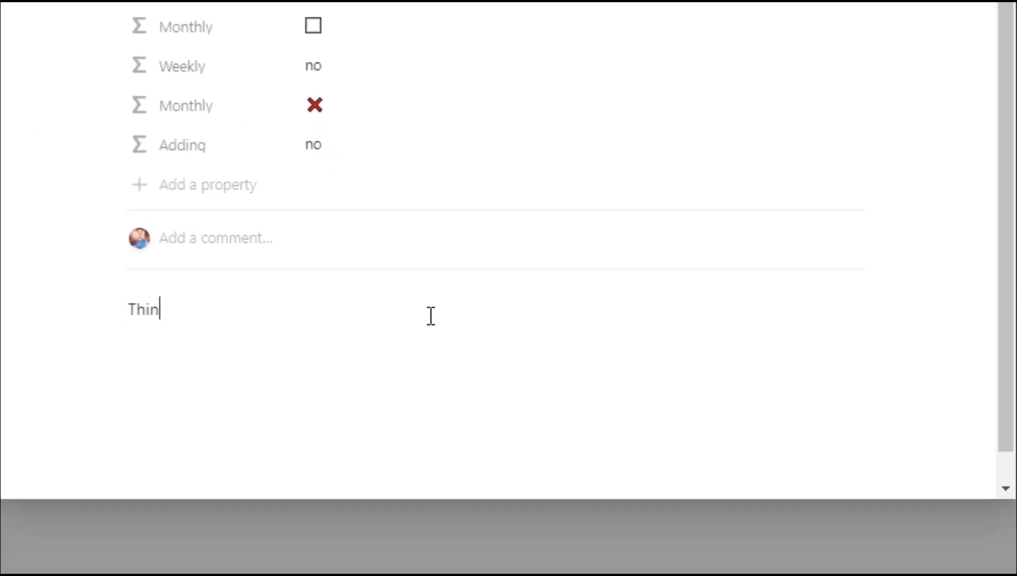
type("g one")
key("Return")
type("Thi")
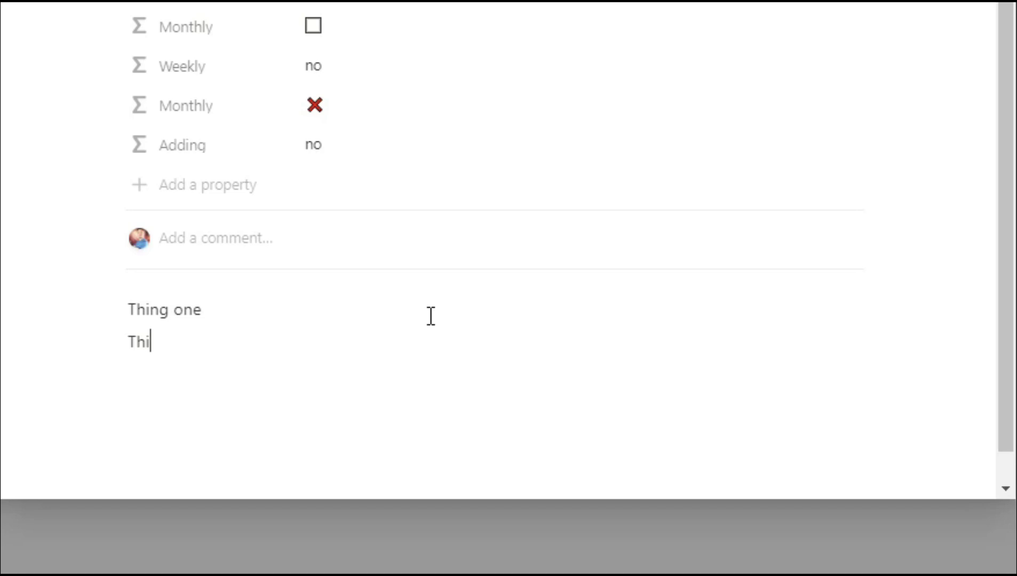
type("ng two")
key("Return")
type("Thing 3")
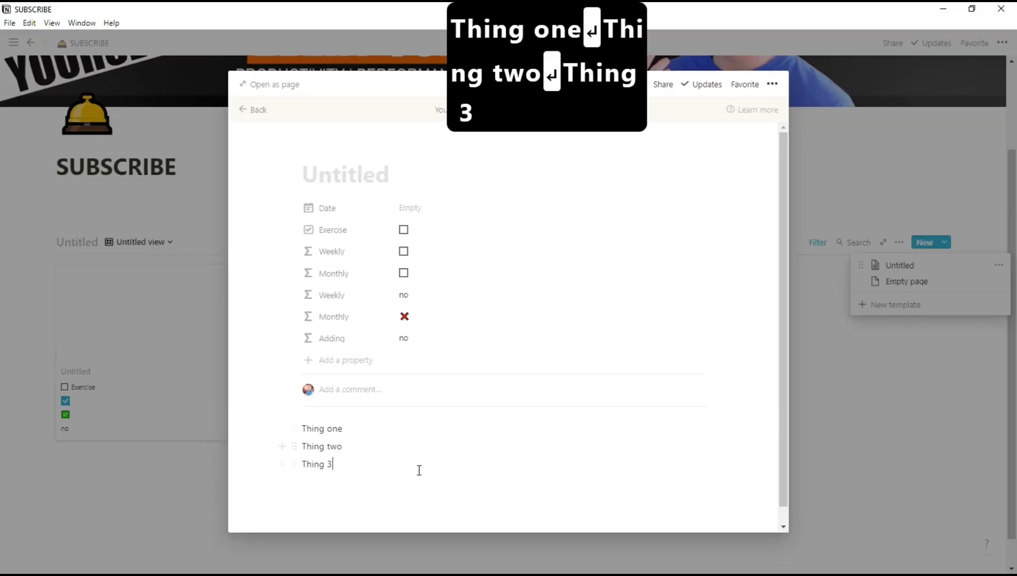
key("Return")
- Insert a template button containing the three lines and name it 'Add Weekly list'
type("/temp")
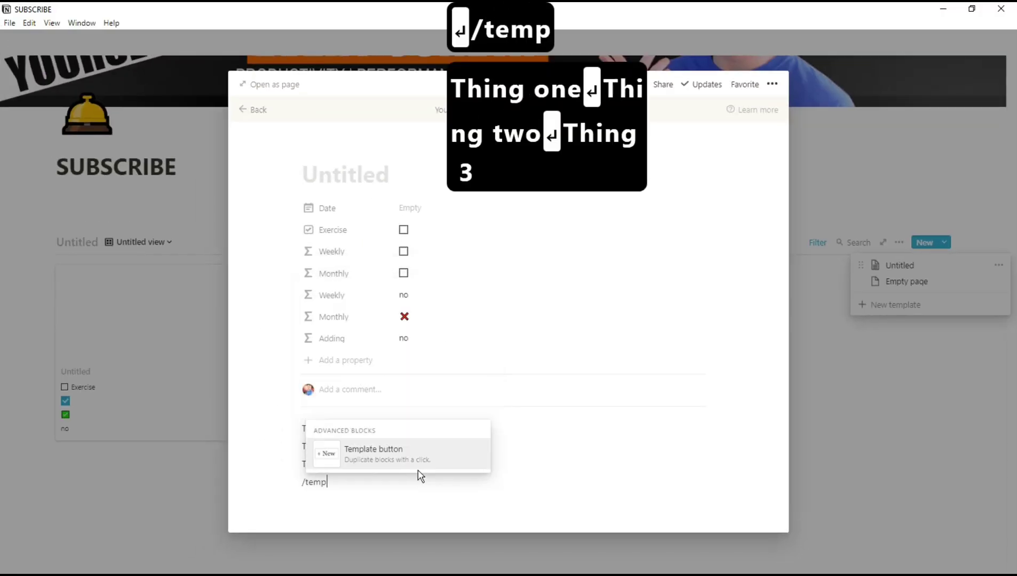
left_click(393, 458)
left_click_drag(341, 297, 327, 473)
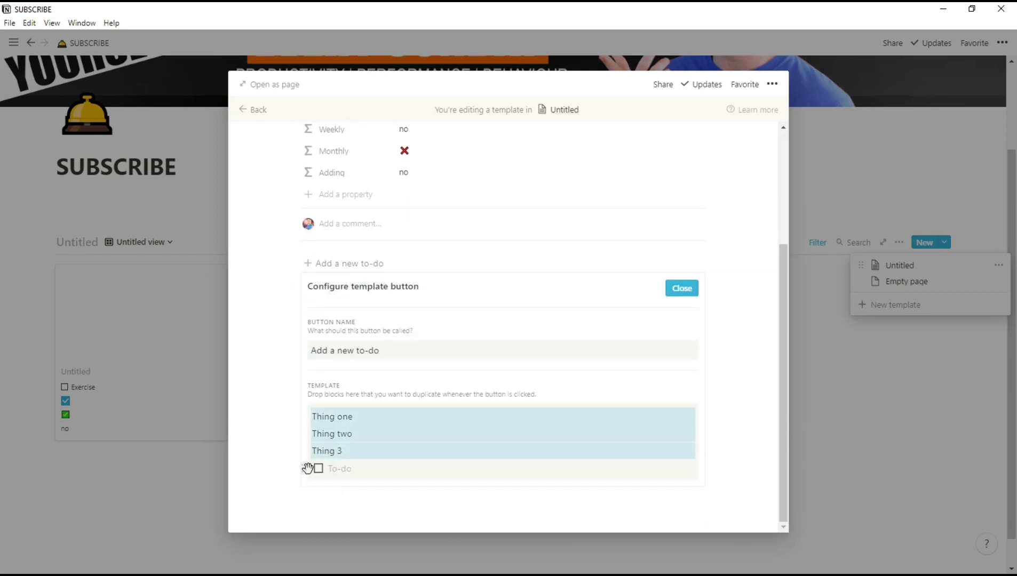
left_click(307, 468)
key("Delete")
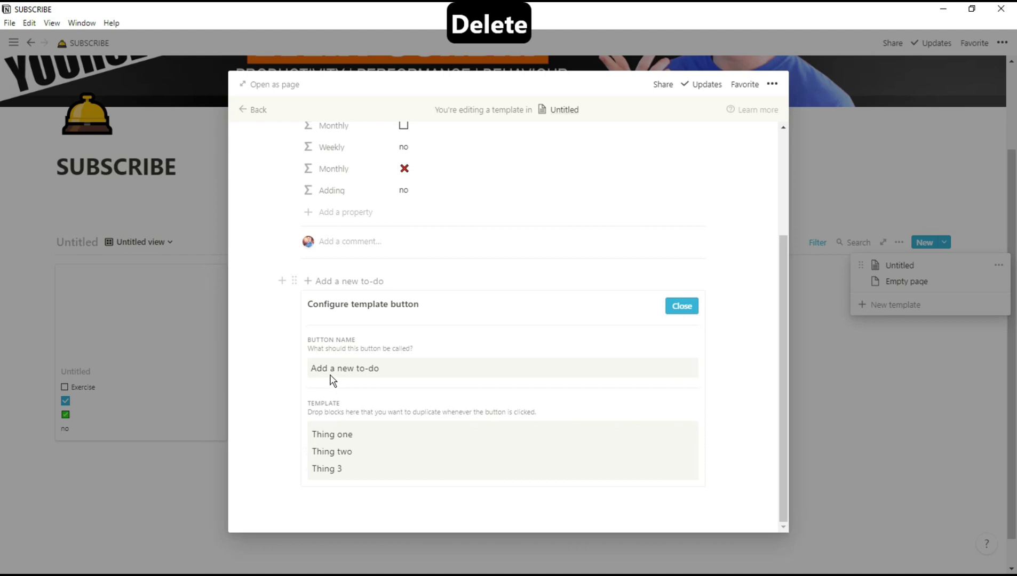
key("Delete")
key("Delete")
key("Delete")
key("Delete")
key("Delete")
key("Delete")
key("Delete")
key("Delete")
key("Delete")
key("Delete")
key("Delete")
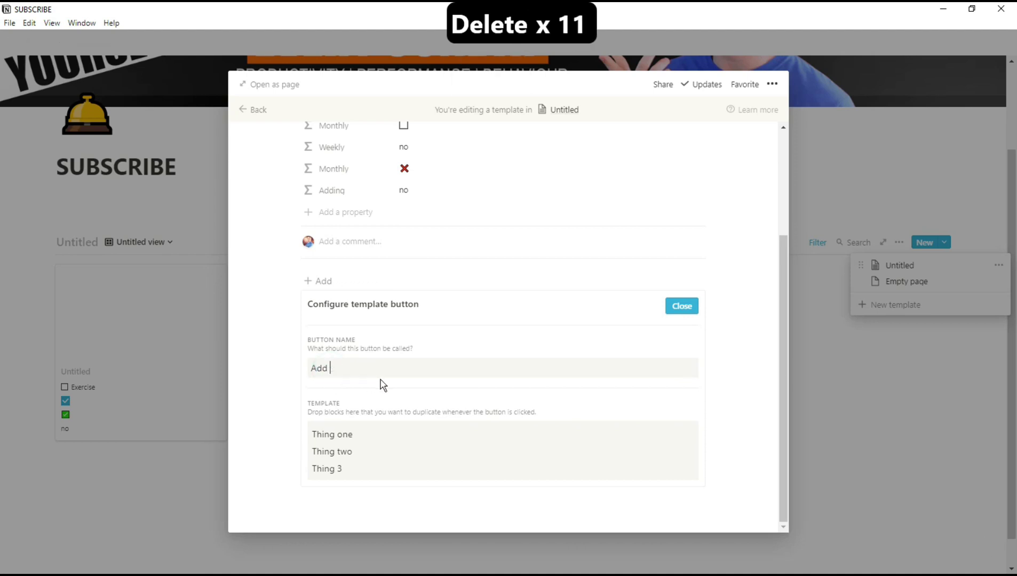
type("Weekly list")
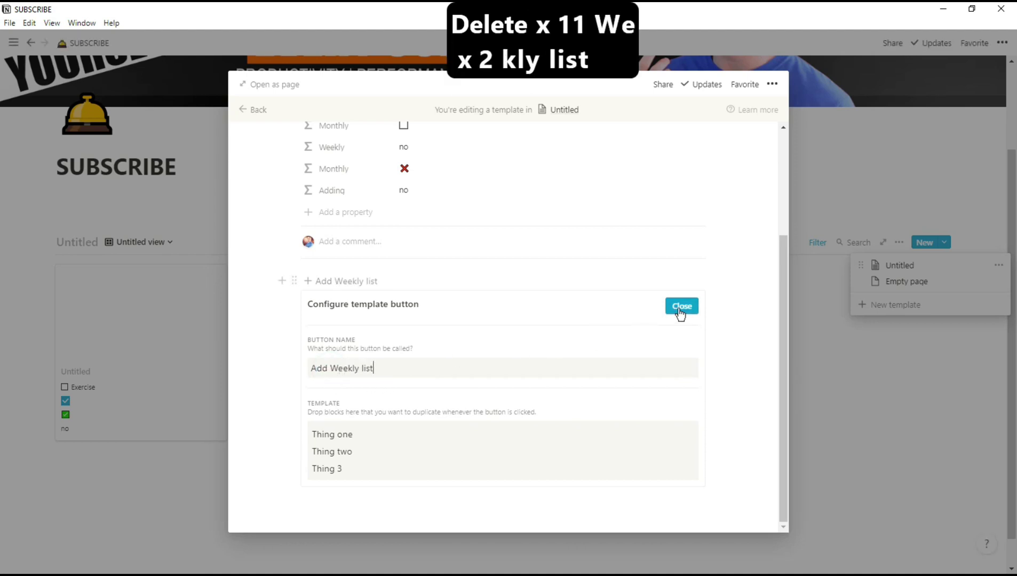
left_click(680, 308)
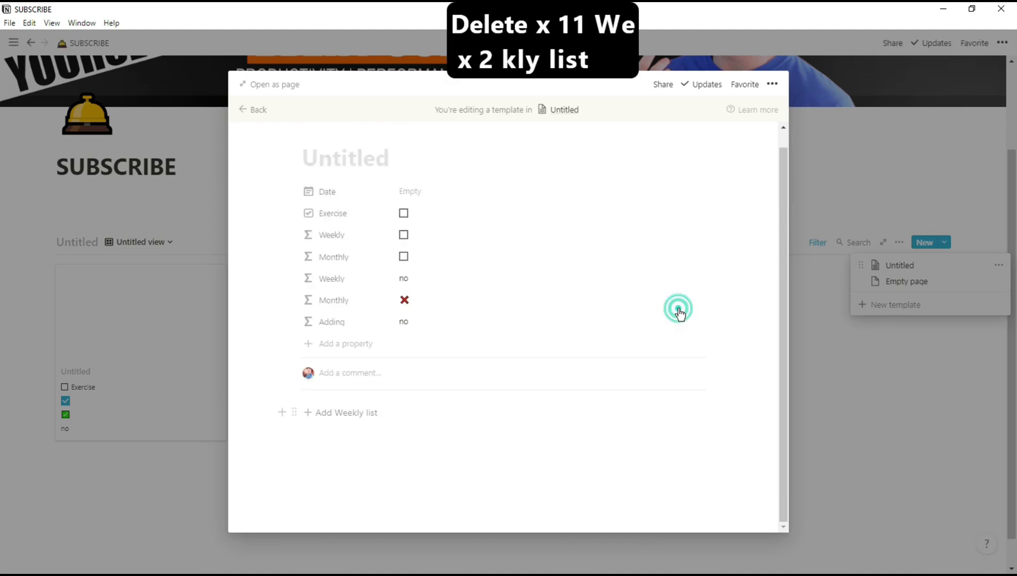
- Test the button, delete the inserted test lines, and exit the template editor
left_click(346, 418)
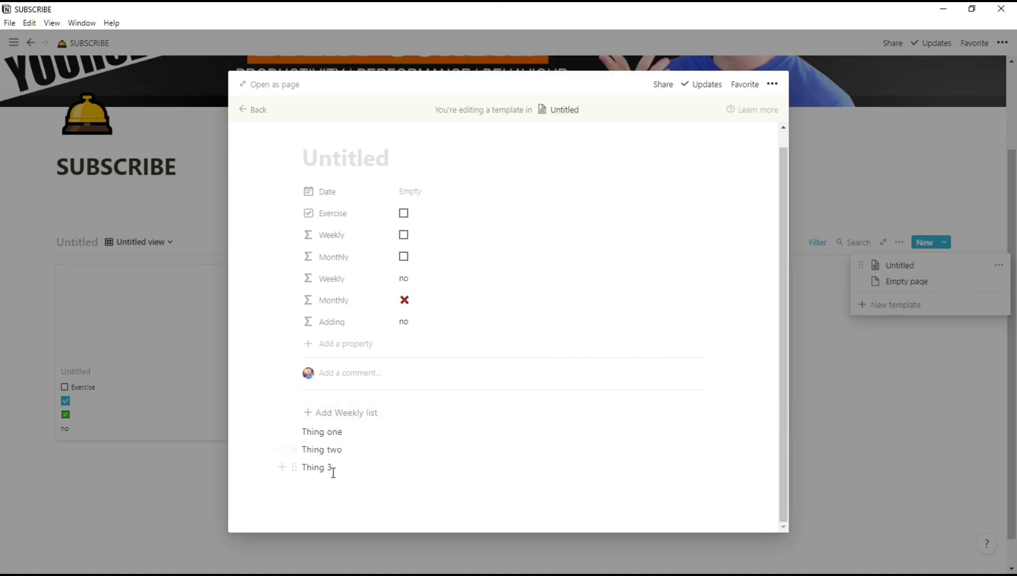
left_click_drag(342, 469, 308, 434)
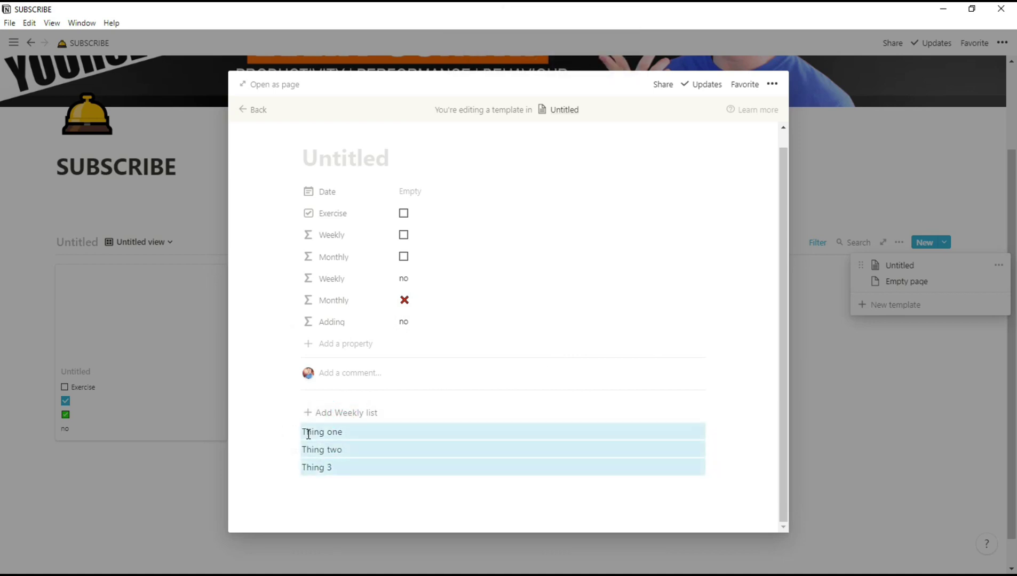
key("Delete")
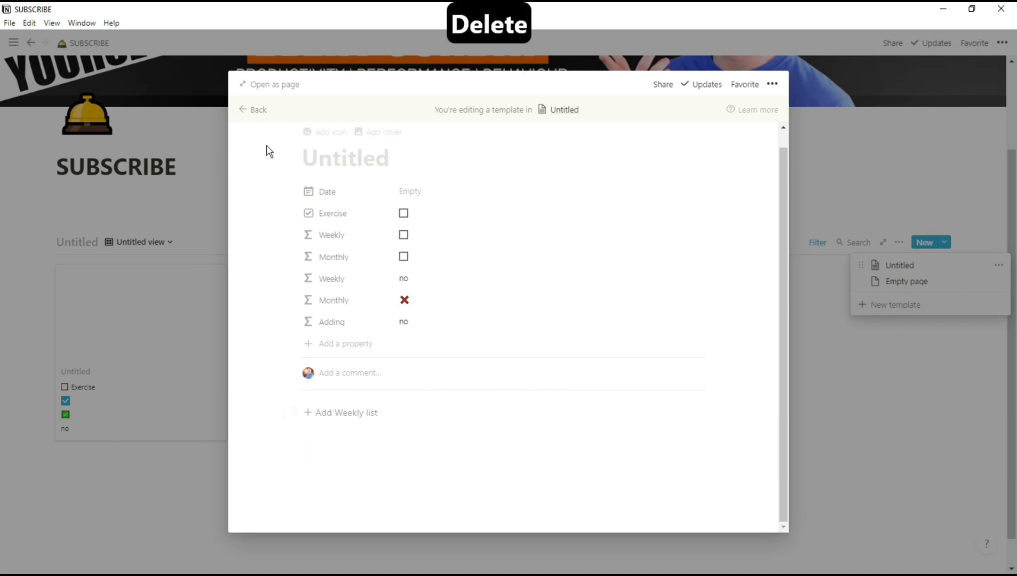
left_click(257, 117)
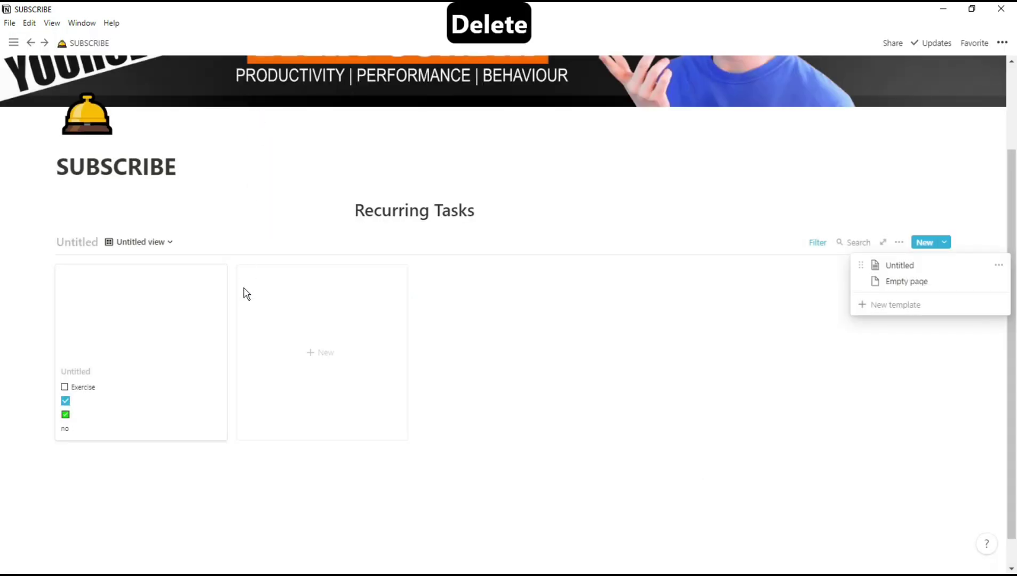
- Open the gallery task, apply the Untitled template, and insert the weekly list twice
left_click(137, 356)
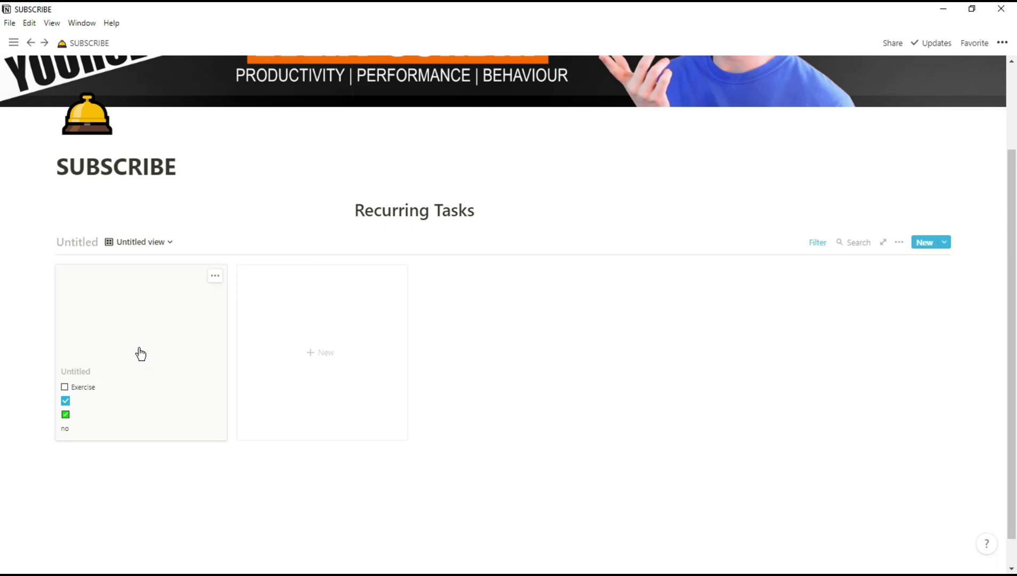
left_click(139, 349)
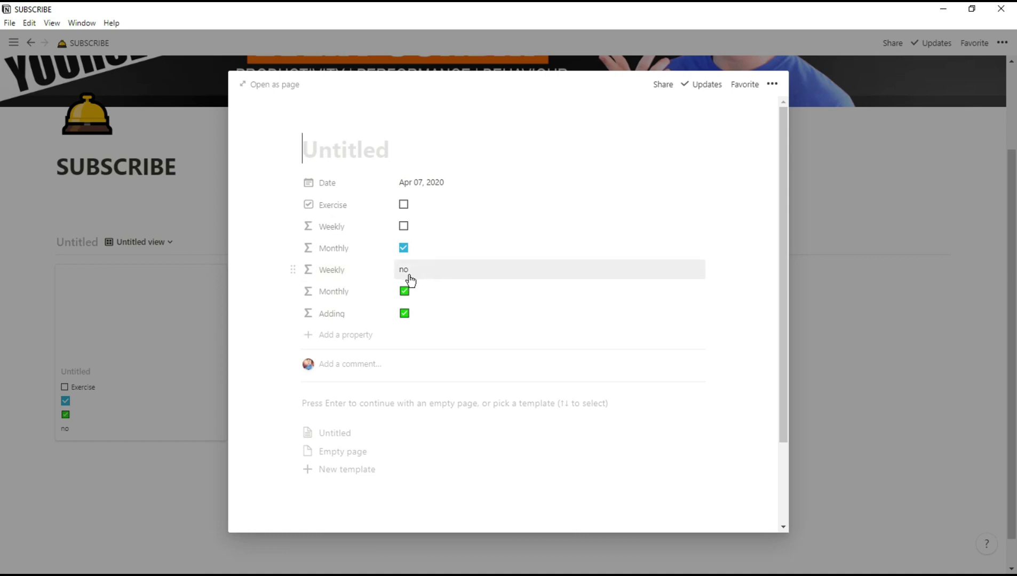
left_click(354, 444)
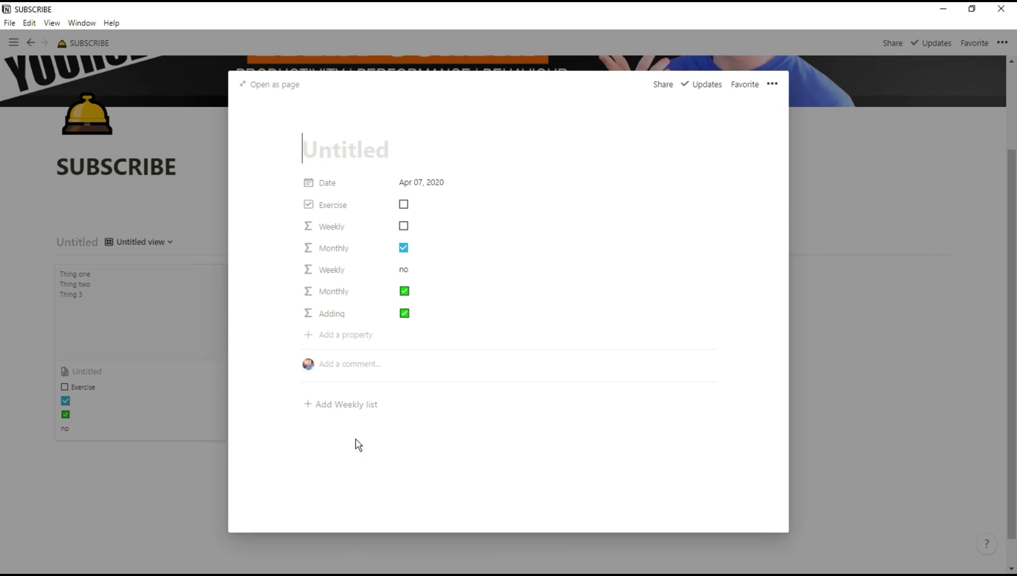
left_click(358, 411)
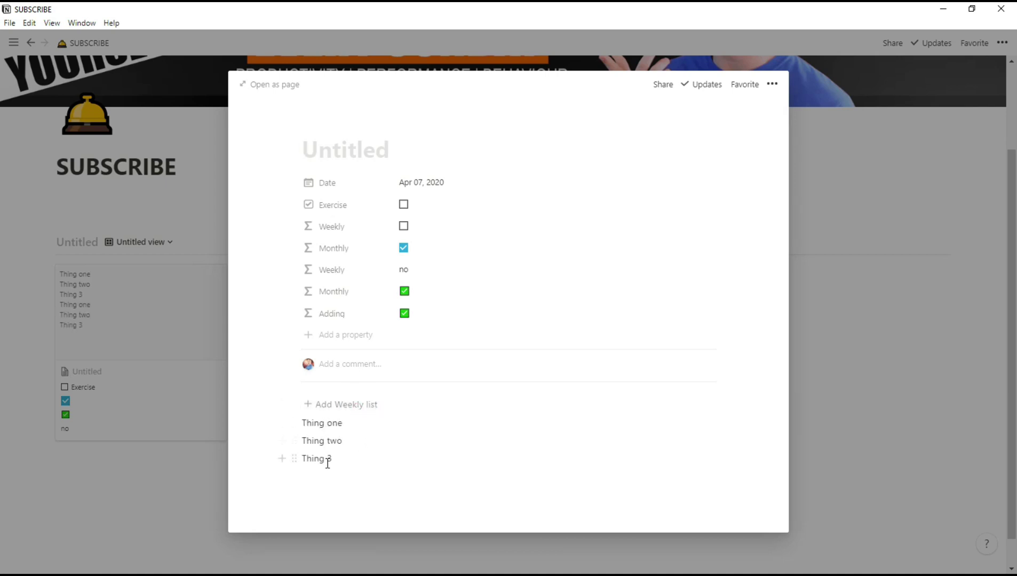
left_click(327, 407)
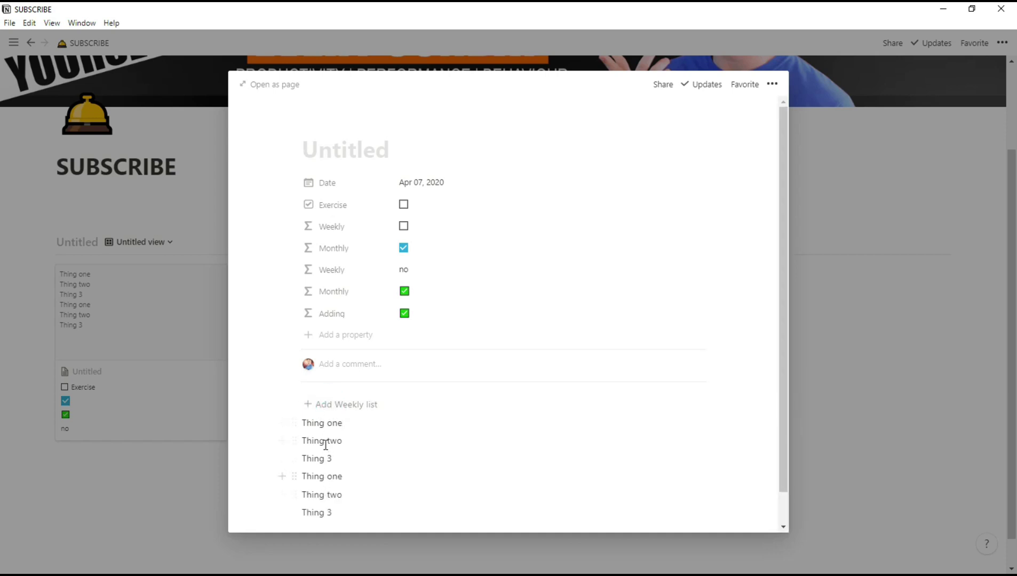
left_click(202, 461)
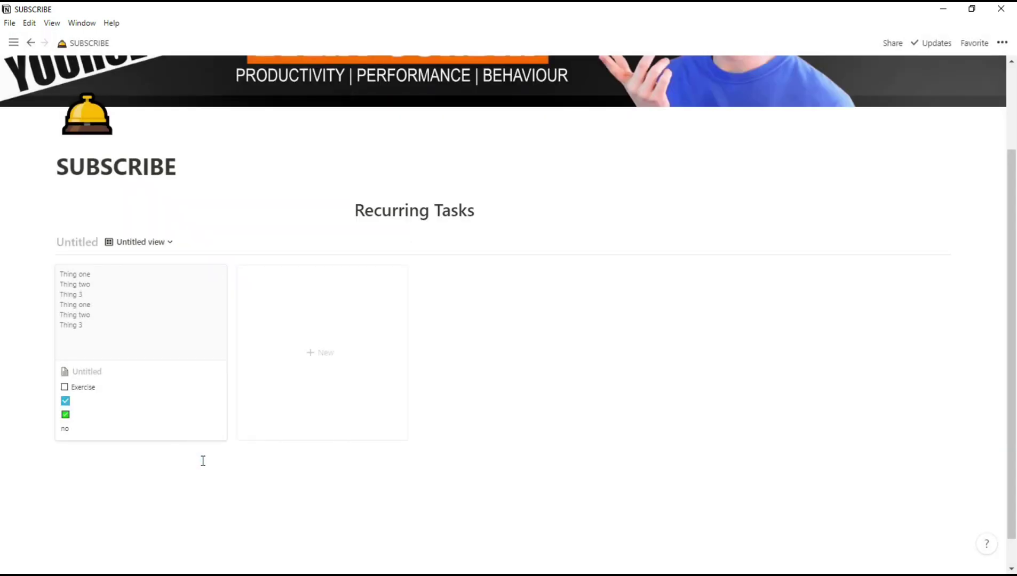